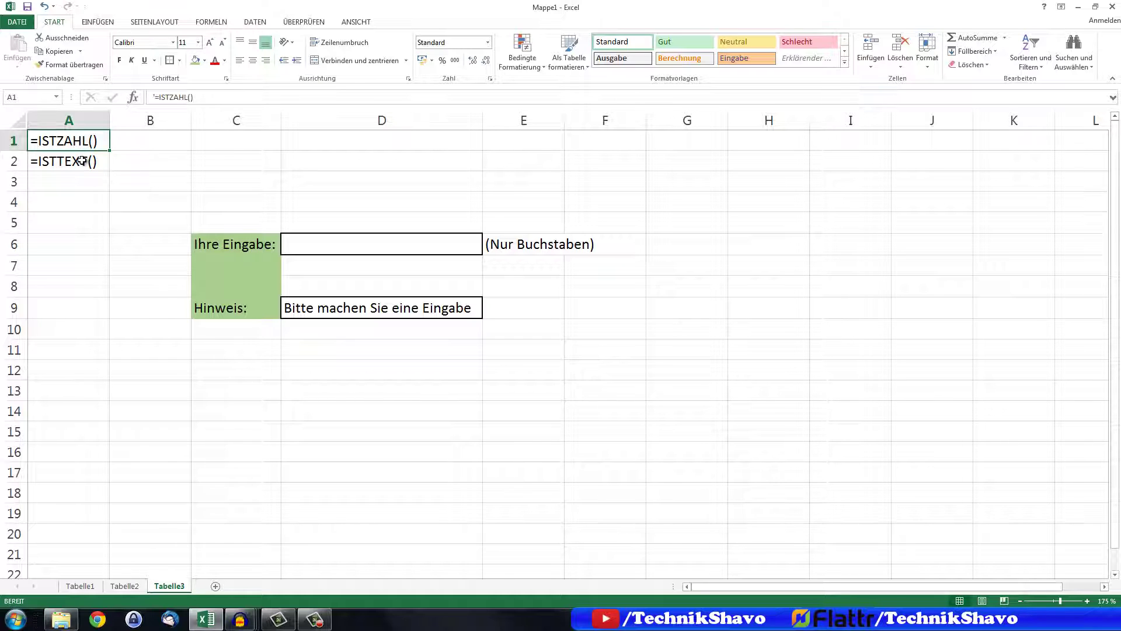
Enter the test values 82 in H2 and 'text' in H4
{"action": "left_click", "coordinate": [758, 162]}
{"action": "type", "text": "82"}
{"action": "key", "text": "Return"}
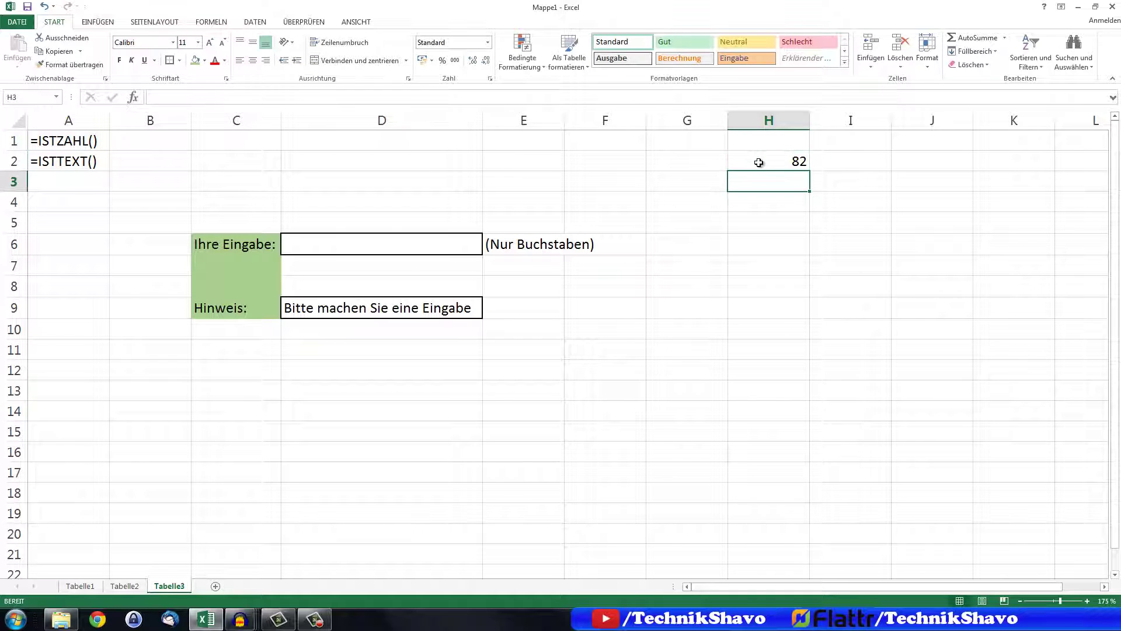
{"action": "key", "text": "Return"}
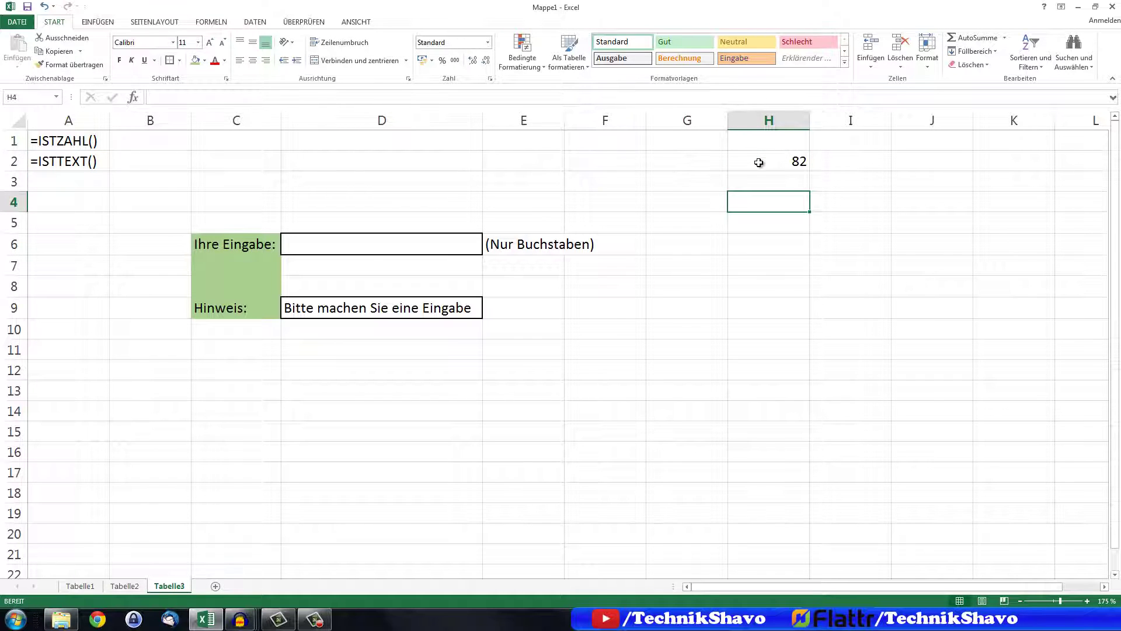
{"action": "type", "text": "text"}
{"action": "key", "text": "Return"}
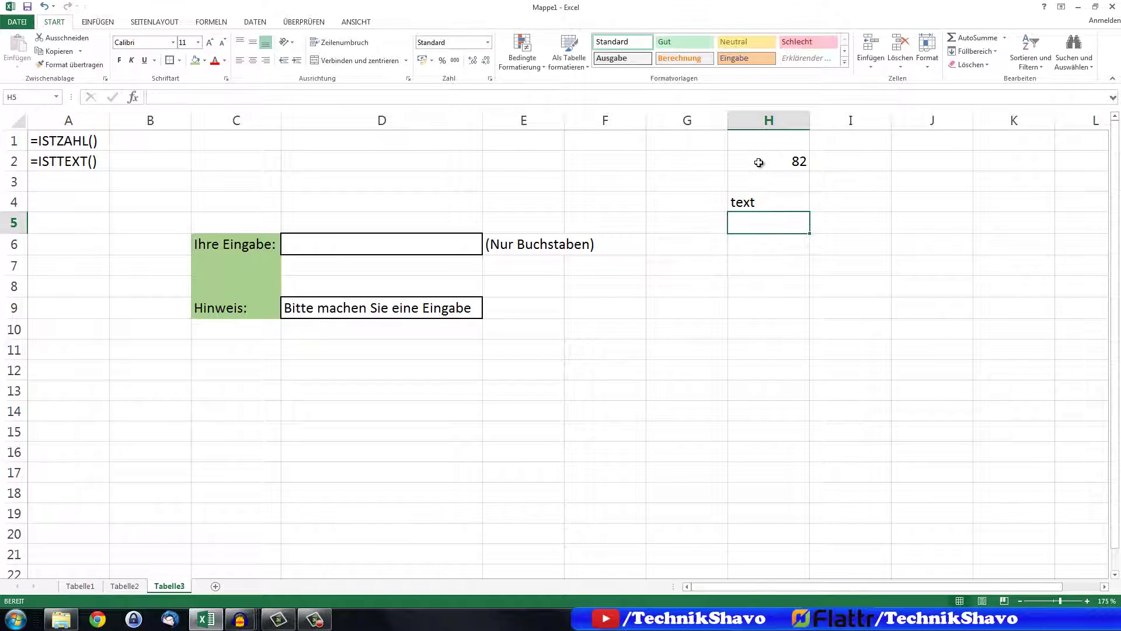
Put =ISTZAHL(H2) in I2 and fill it down to I4
{"action": "left_click", "coordinate": [920, 163]}
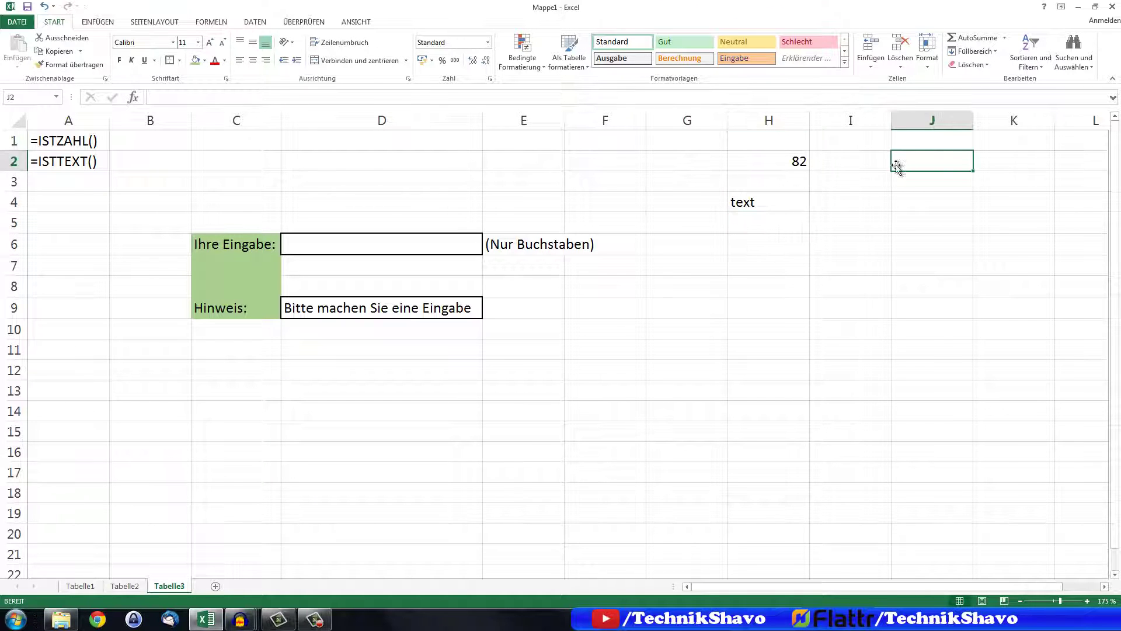
{"action": "left_click", "coordinate": [853, 161]}
{"action": "type", "text": "=IST"}
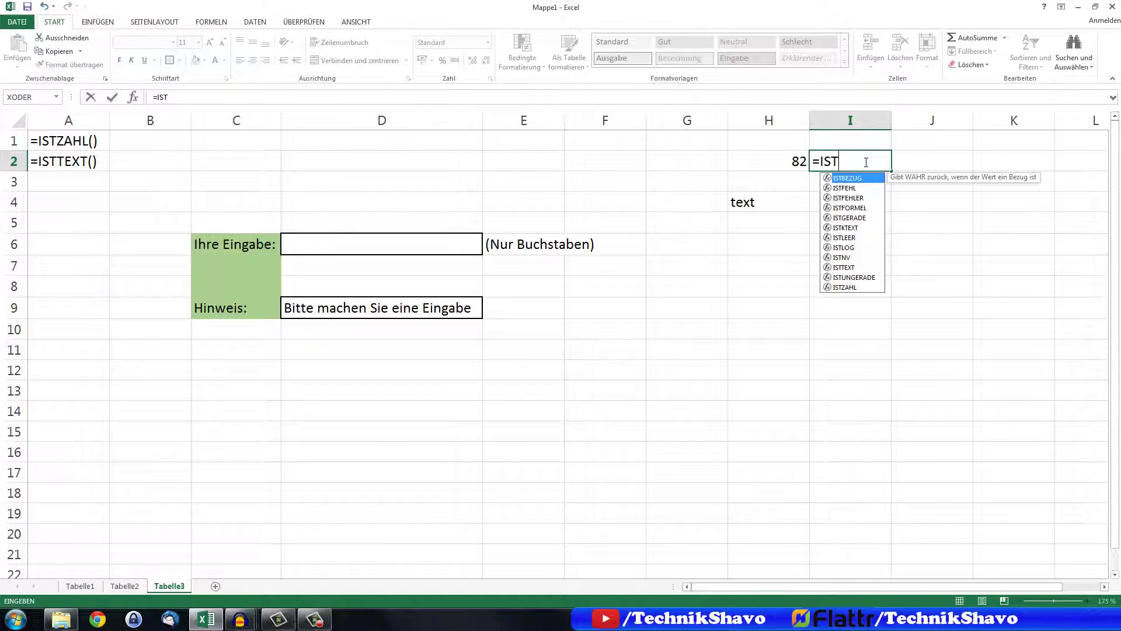
{"action": "type", "text": "ZAHL("}
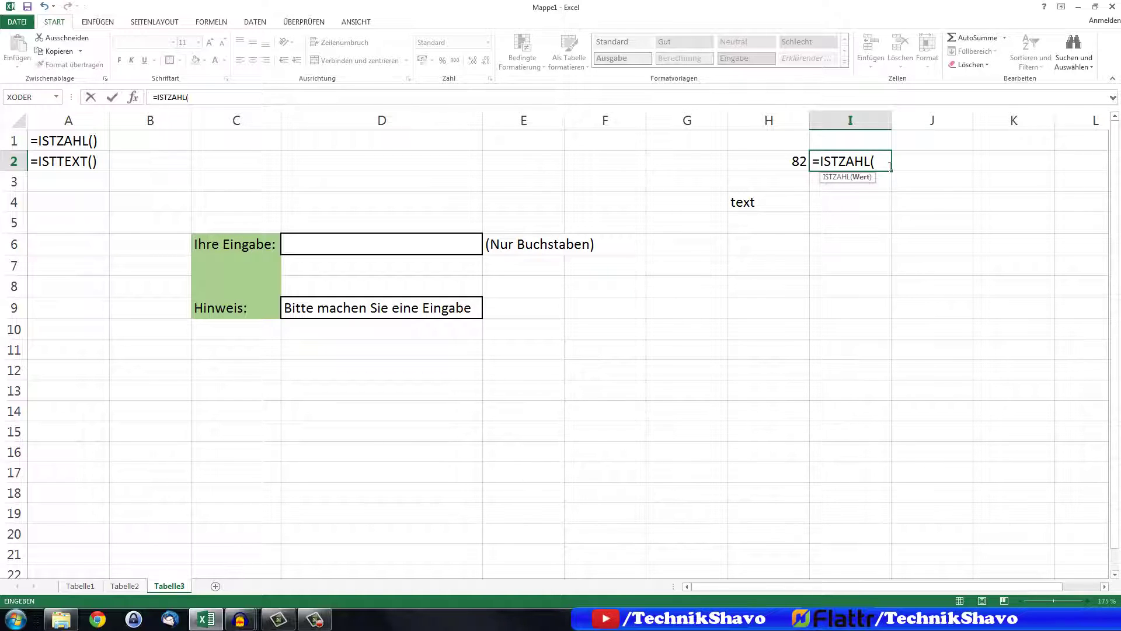
{"action": "left_click", "coordinate": [798, 161]}
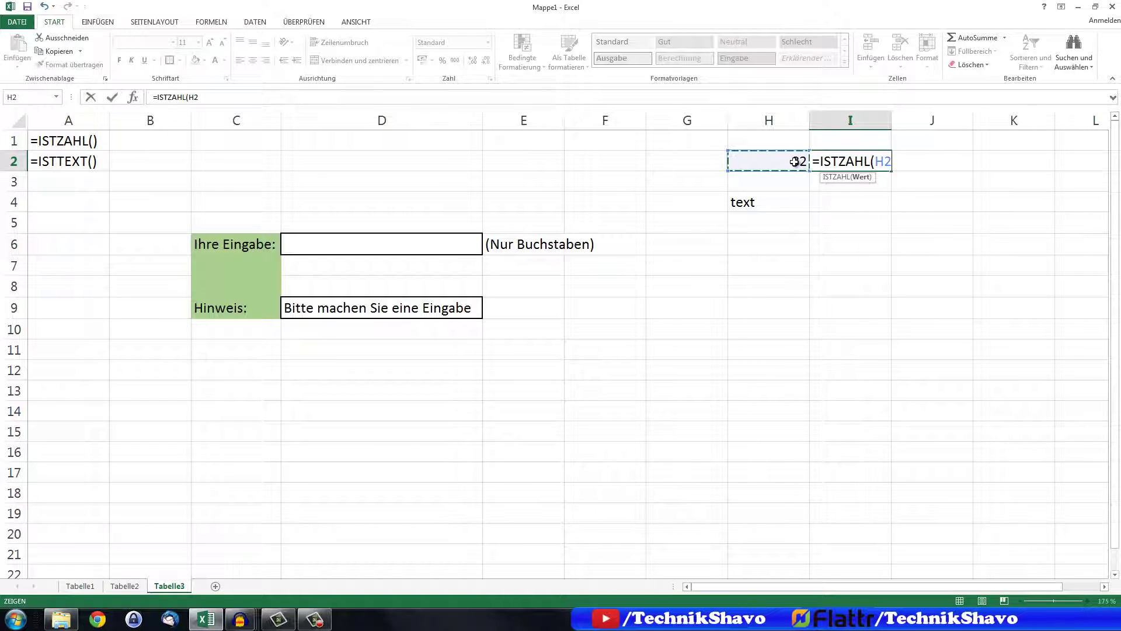
{"action": "type", "text": ")"}
{"action": "key", "text": "Return"}
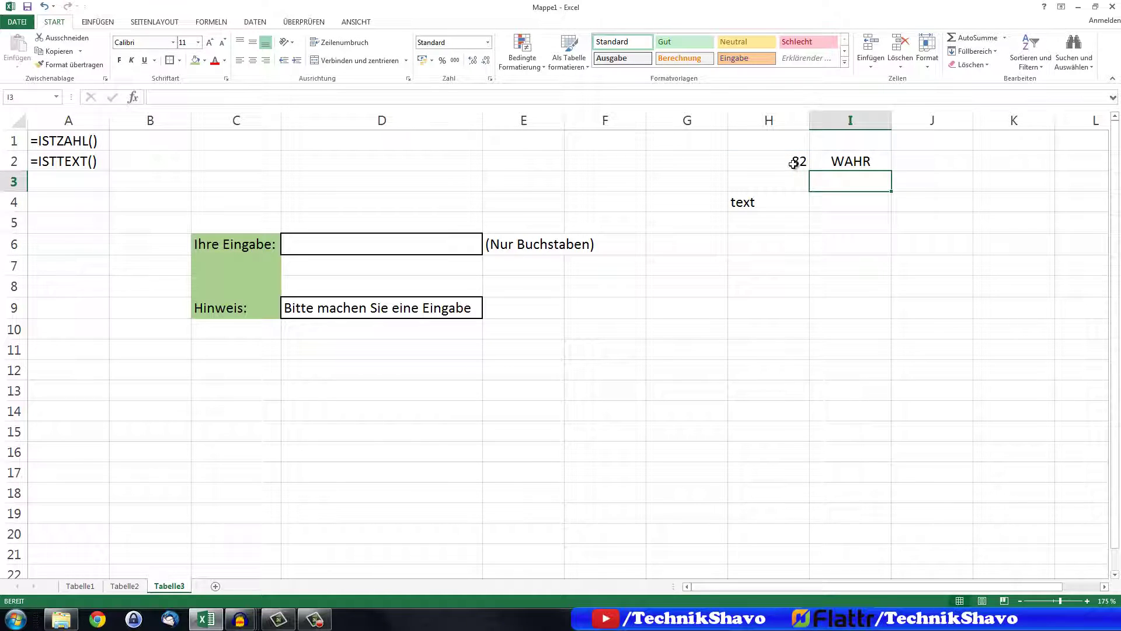
{"action": "left_click", "coordinate": [858, 161]}
{"action": "left_click_drag", "start_coordinate": [891, 171], "coordinate": [891, 187]}
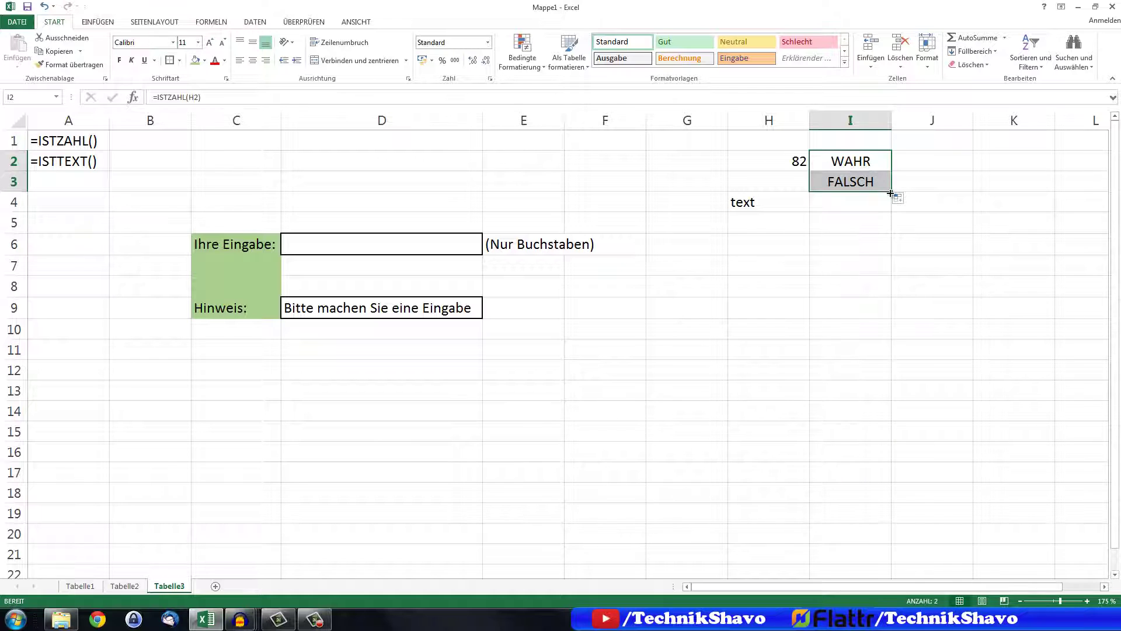
{"action": "left_click_drag", "start_coordinate": [890, 193], "coordinate": [891, 214]}
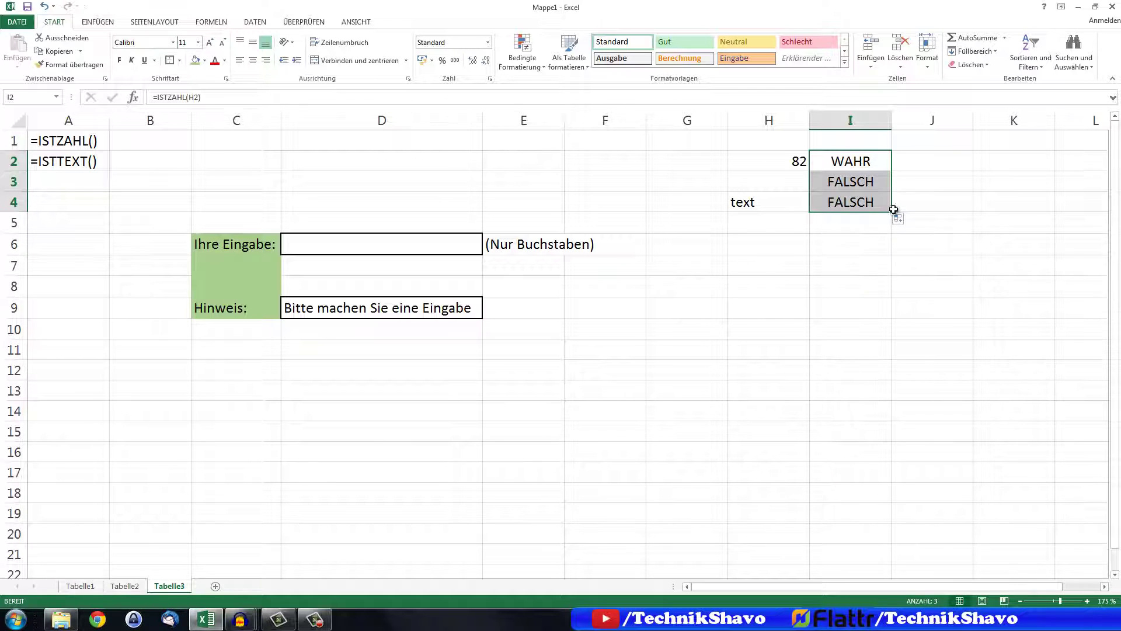
Put =ISTTEXT(H2) in J2 and fill it down to J4, giving FALSCH, FALSCH, WAHR
{"action": "left_click", "coordinate": [912, 162]}
{"action": "type", "text": "="}
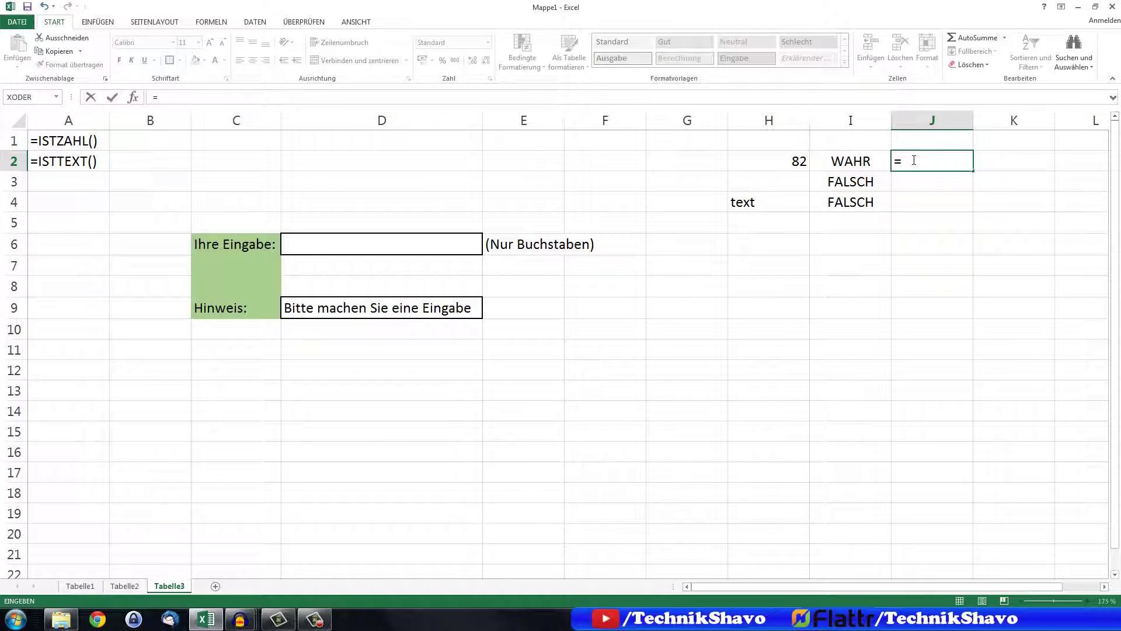
{"action": "type", "text": "ISTTEXT"}
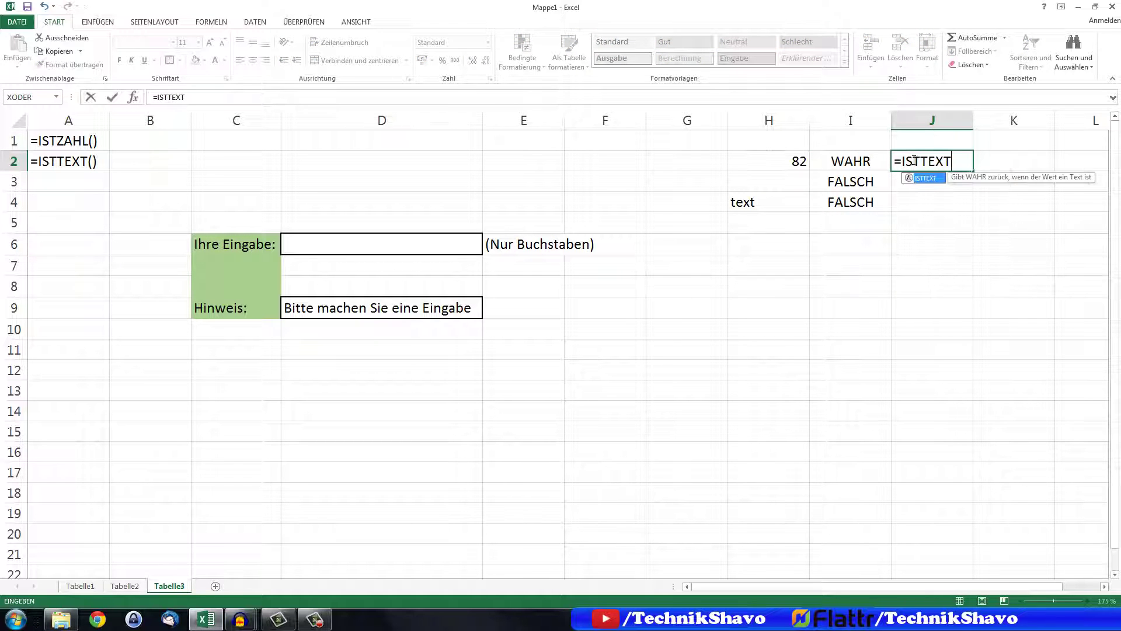
{"action": "type", "text": "("}
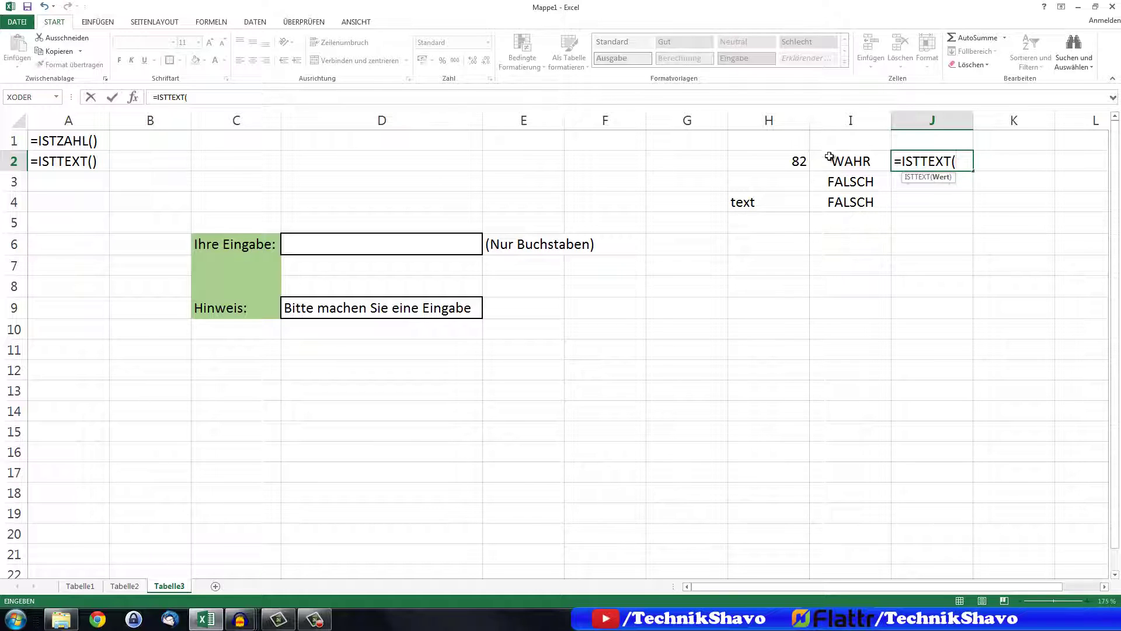
{"action": "left_click", "coordinate": [797, 162]}
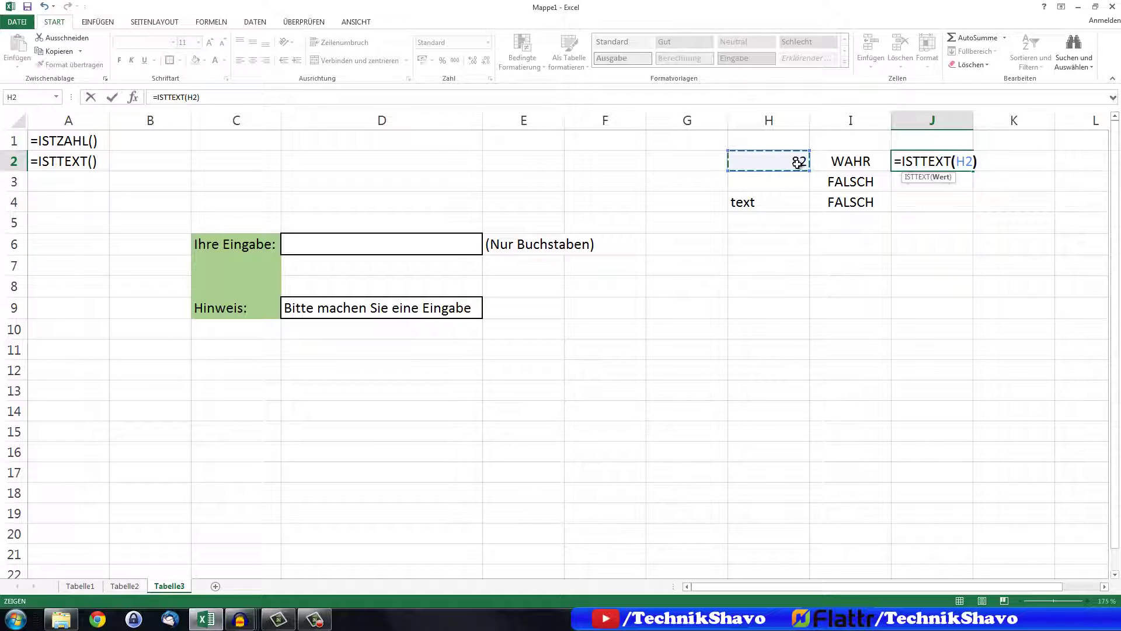
{"action": "key", "text": "Return"}
{"action": "left_click", "coordinate": [944, 151]}
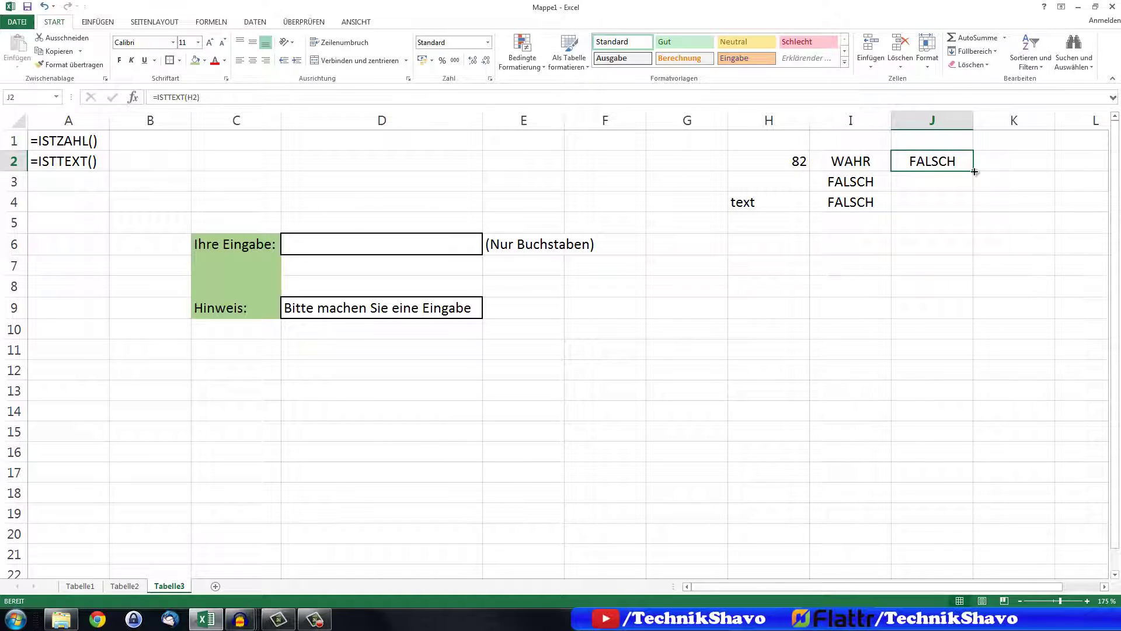
{"action": "left_click_drag", "start_coordinate": [973, 171], "coordinate": [974, 209]}
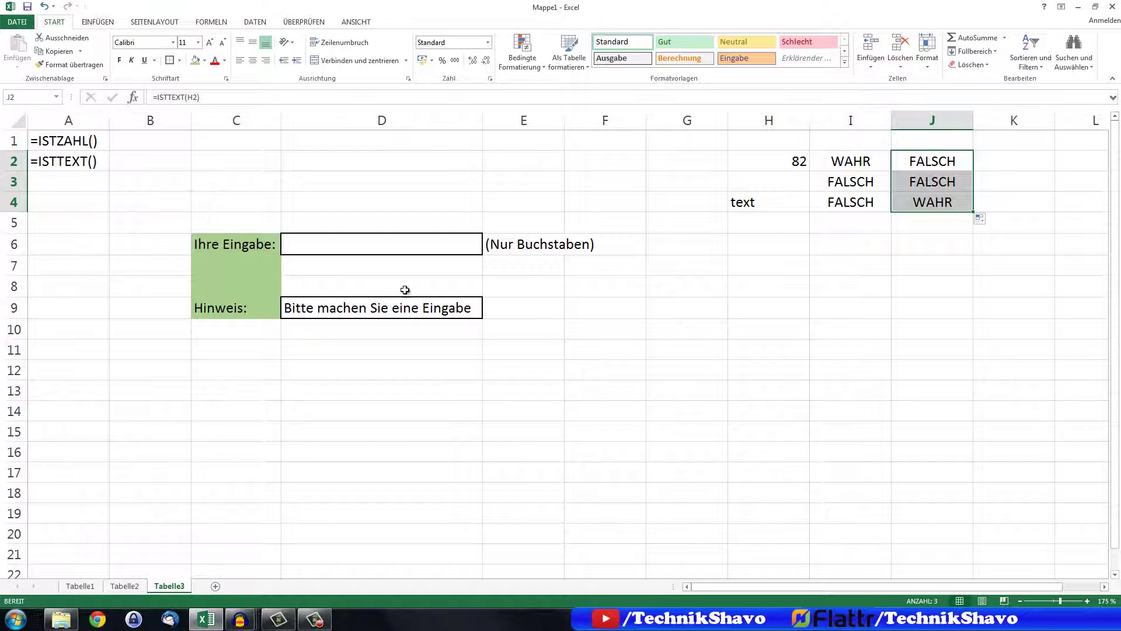
Edit D9's formula and delete its empty-text otherwise result
{"action": "left_click", "coordinate": [349, 310]}
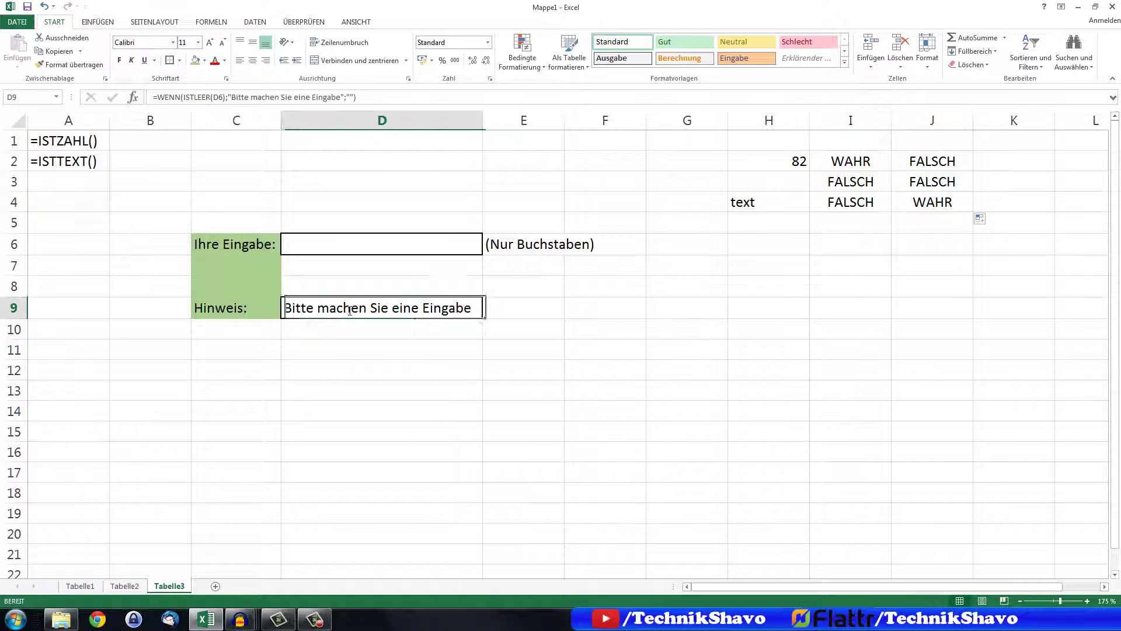
{"action": "double_click", "coordinate": [349, 310]}
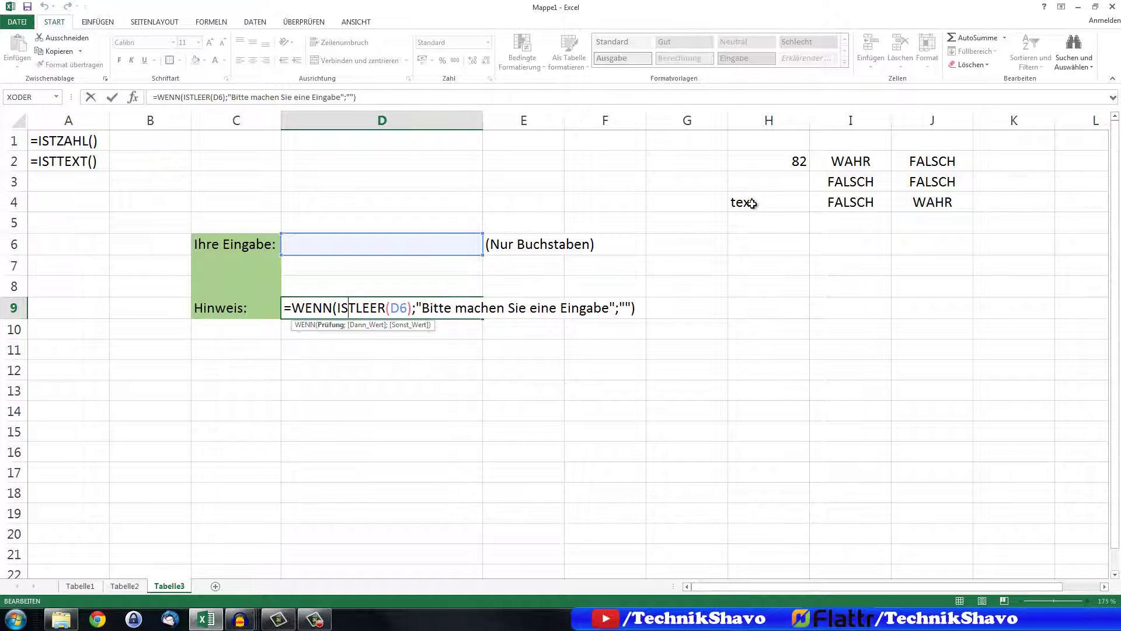
{"action": "left_click", "coordinate": [620, 308]}
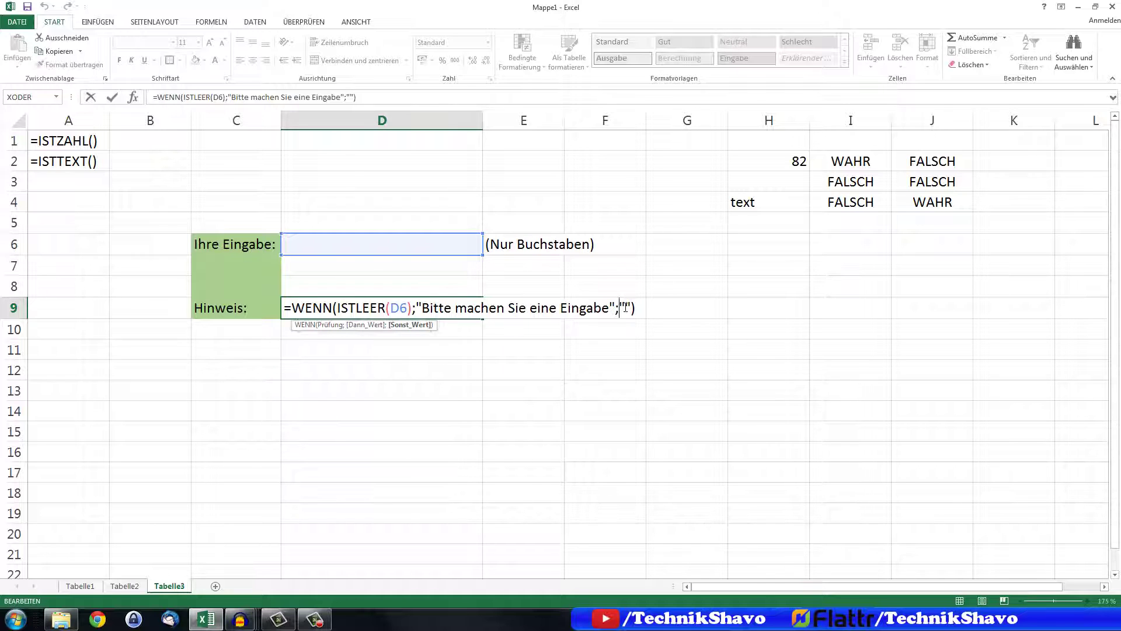
{"action": "key", "text": "Delete"}
{"action": "key", "text": "Delete"}
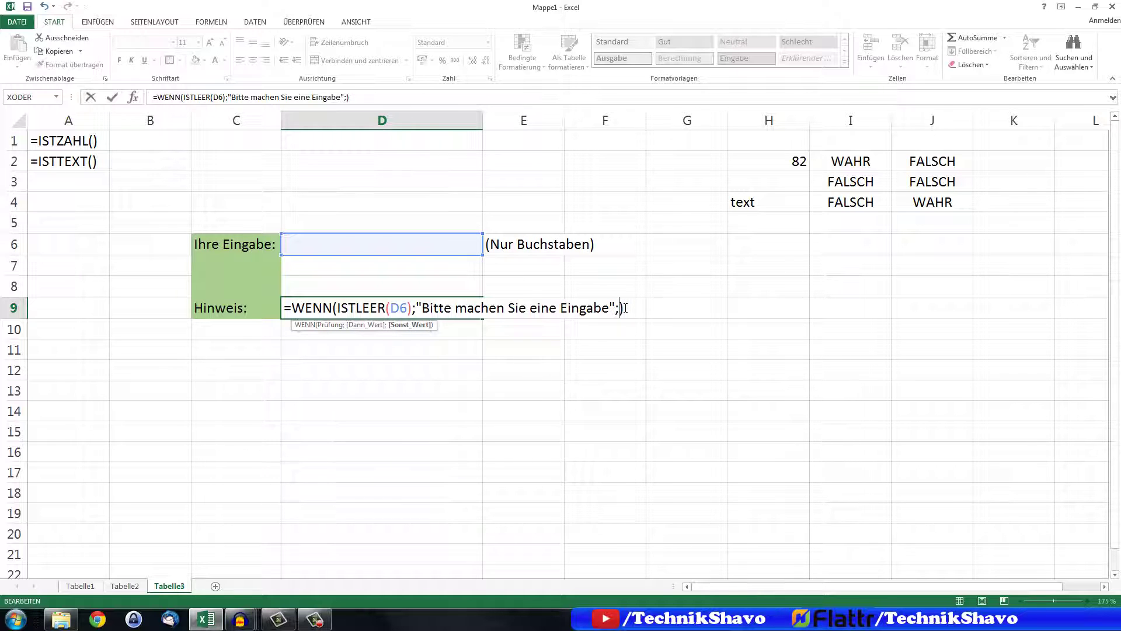
Insert WENN(ISTZAHL(D6);"Bitte geben Sie nur Buchstaben ein!") as the otherwise branch
{"action": "type", "text": "WENN"}
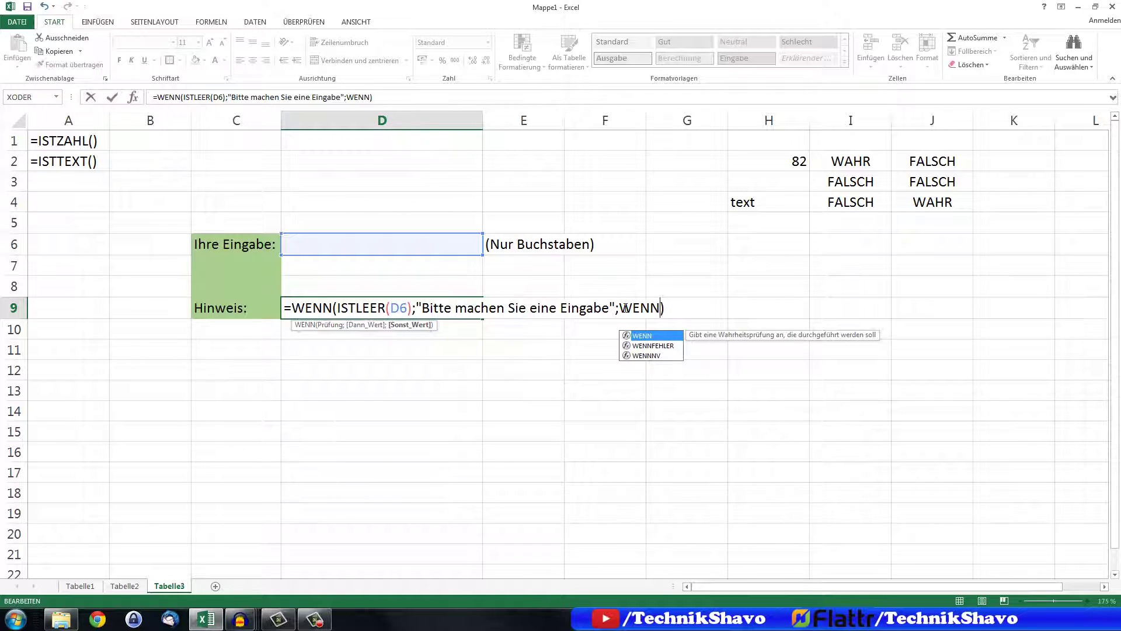
{"action": "type", "text": "("}
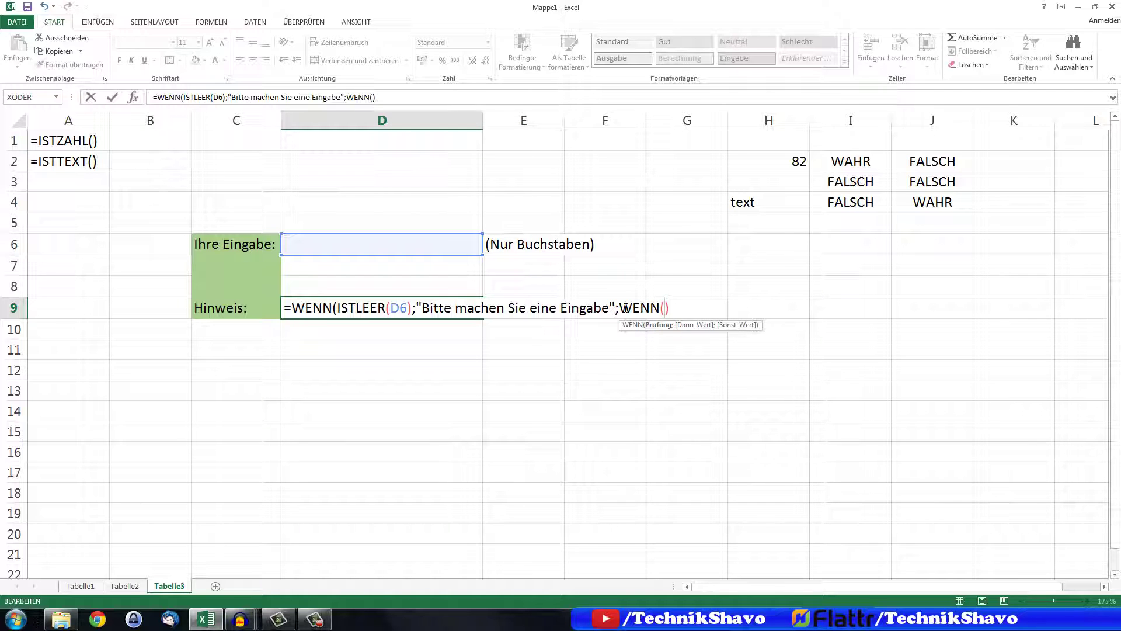
{"action": "type", "text": "ISTZAH"}
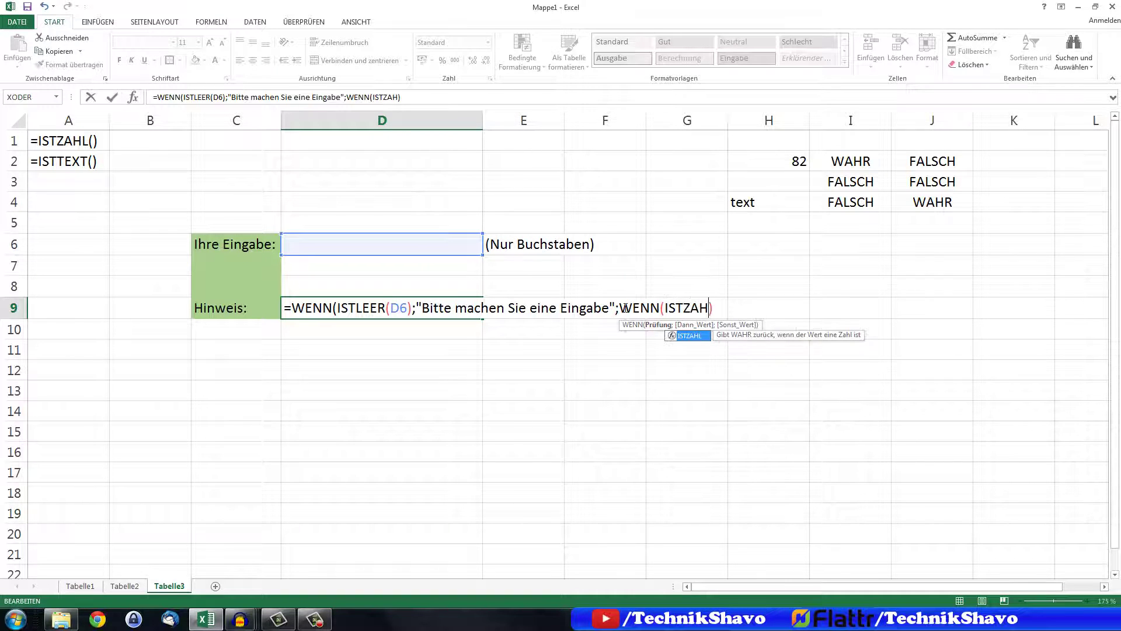
{"action": "type", "text": "L("}
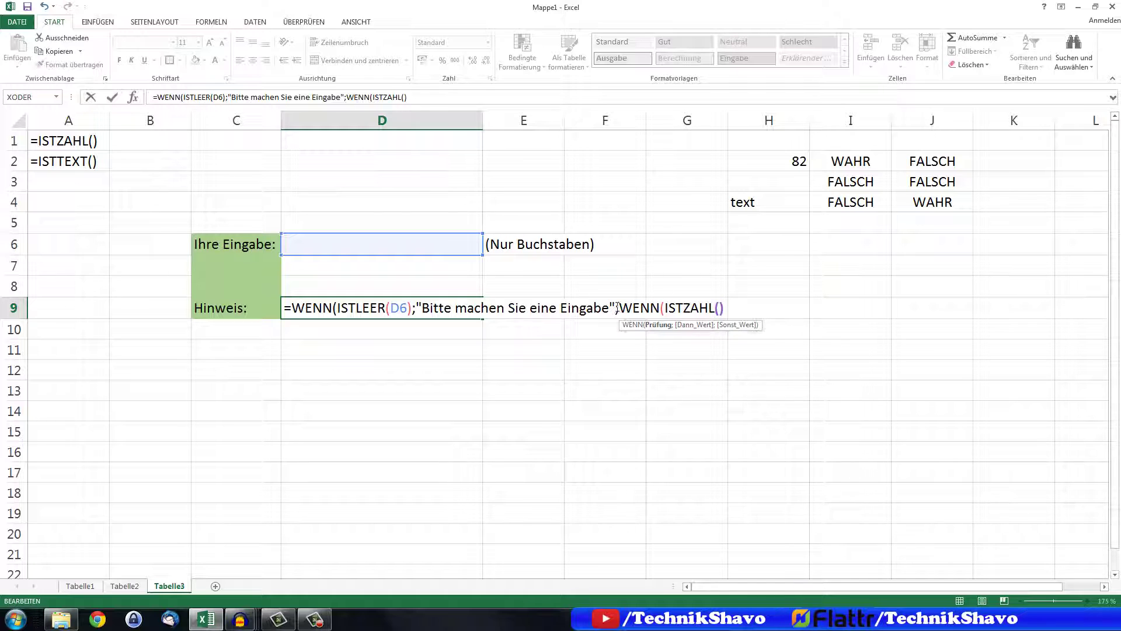
{"action": "left_click", "coordinate": [395, 250]}
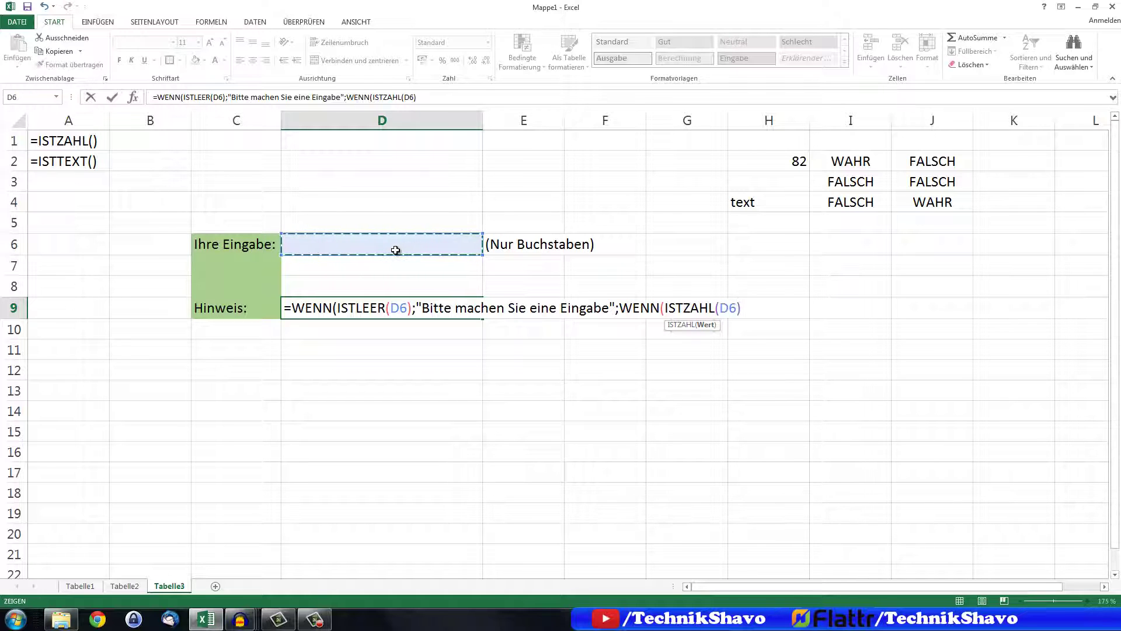
{"action": "key", "text": "Right"}
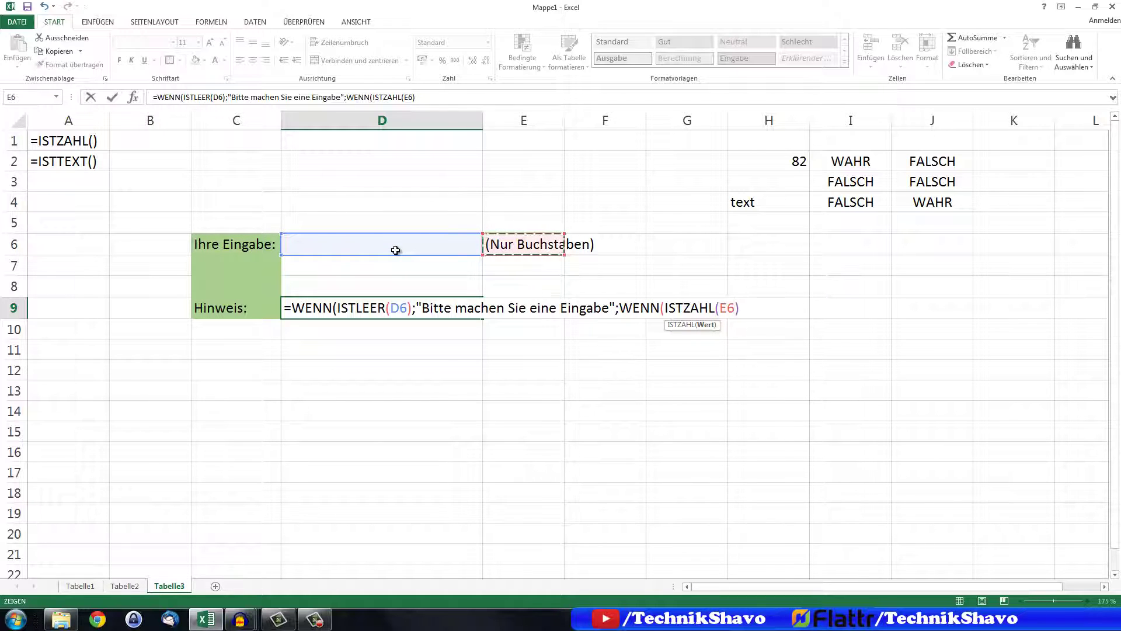
{"action": "left_click", "coordinate": [396, 250]}
{"action": "left_click", "coordinate": [745, 302]}
{"action": "type", "text": ")"}
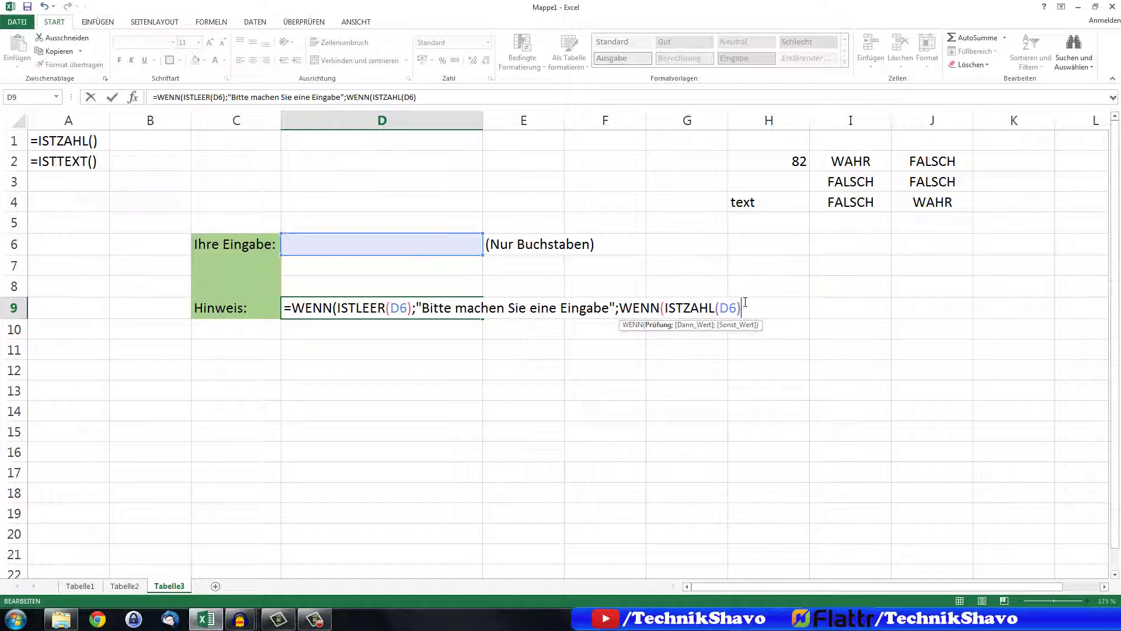
{"action": "type", "text": ";"}
{"action": "type", "text": "\"B"}
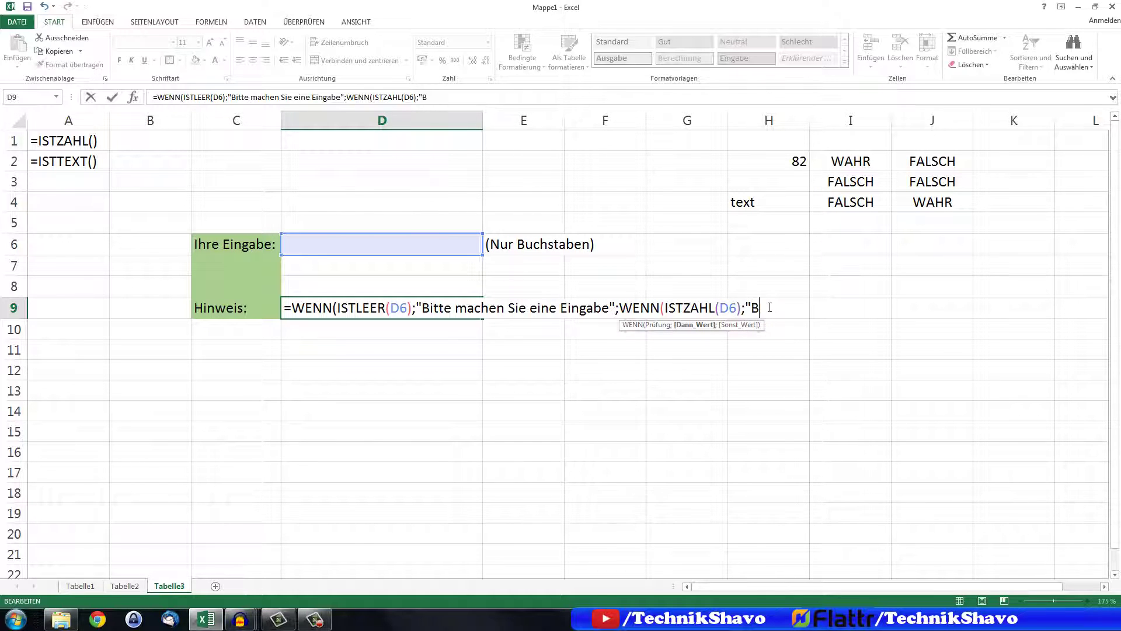
{"action": "type", "text": "itte geben S"}
{"action": "type", "text": "ie nur Bu"}
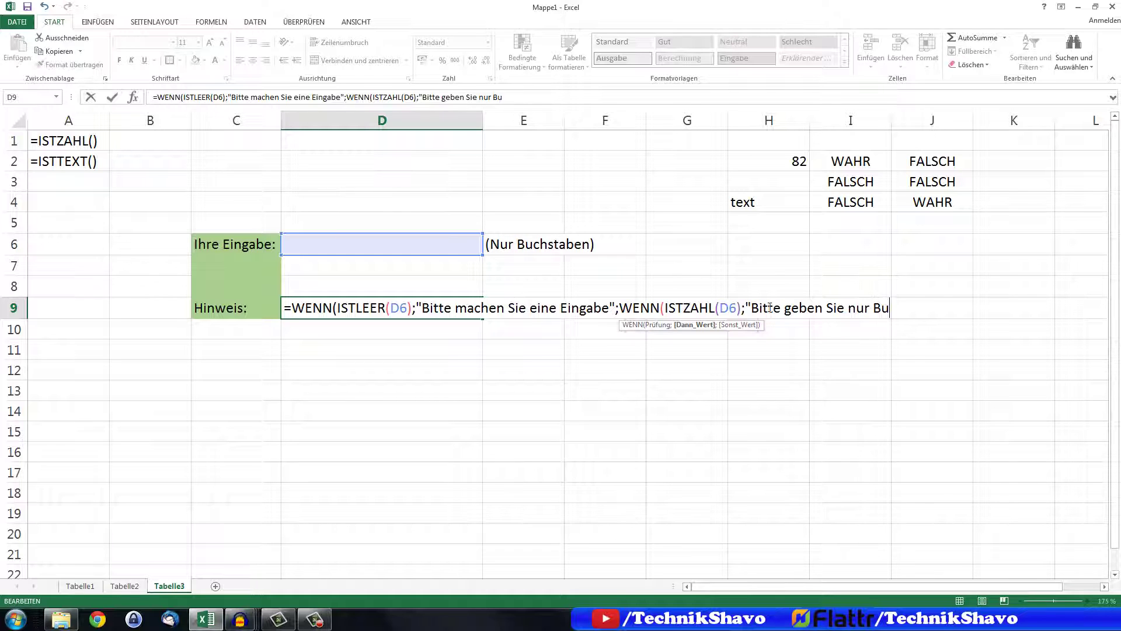
{"action": "type", "text": "chstaben ein!"}
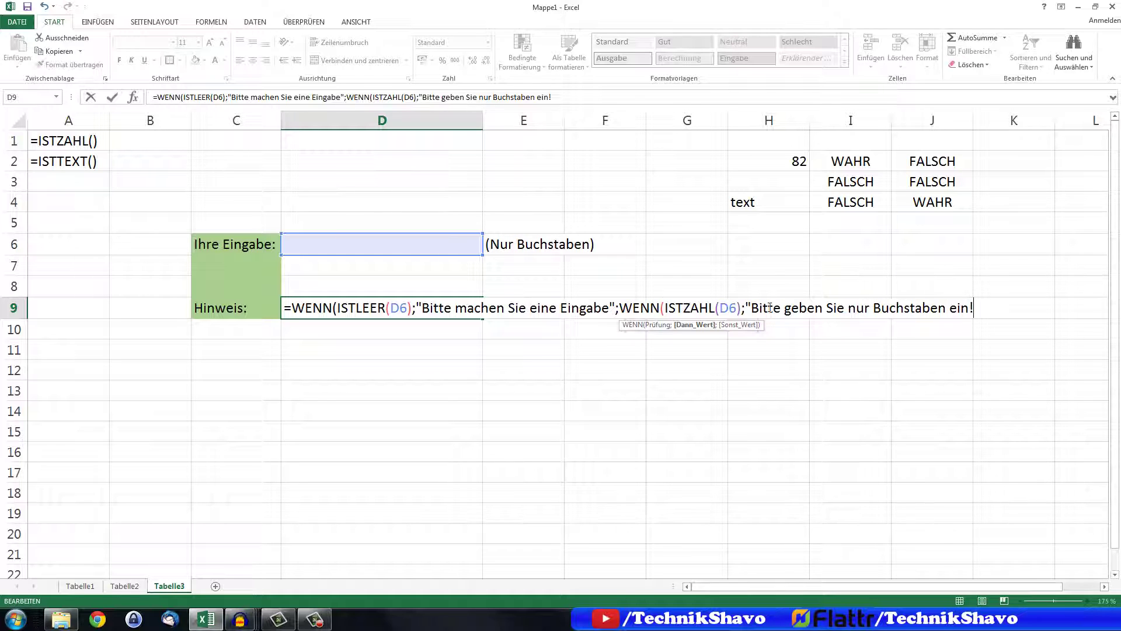
{"action": "type", "text": "\""}
Append ;WENN(ISTTEXT(D6);"") as a third nested check in D9's formula
{"action": "type", "text": ";WE"}
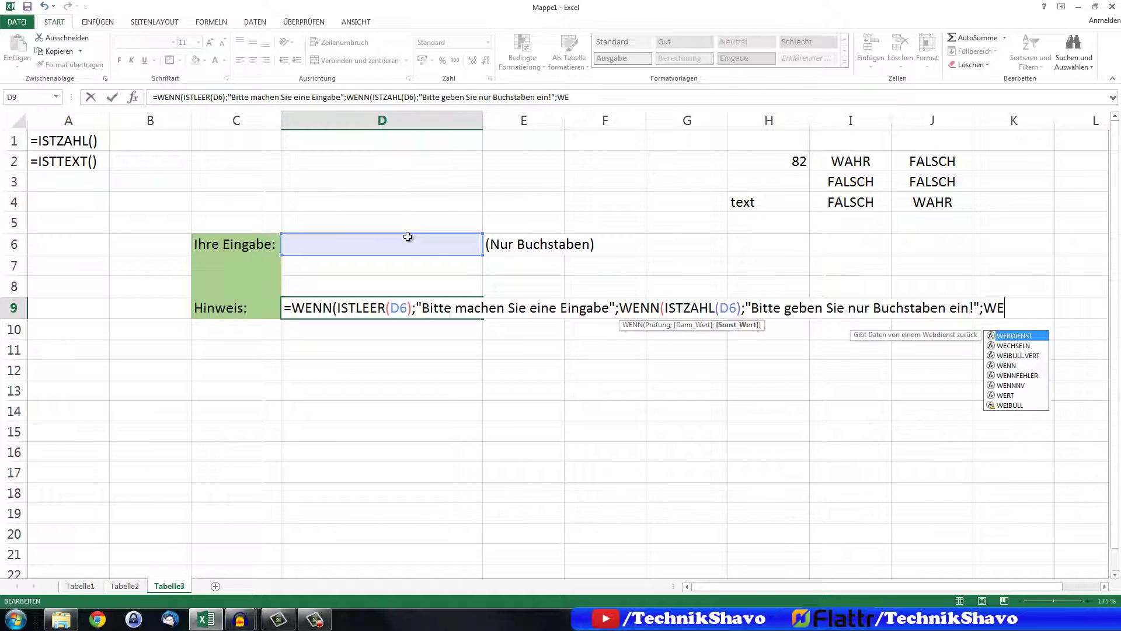
{"action": "type", "text": "NN"}
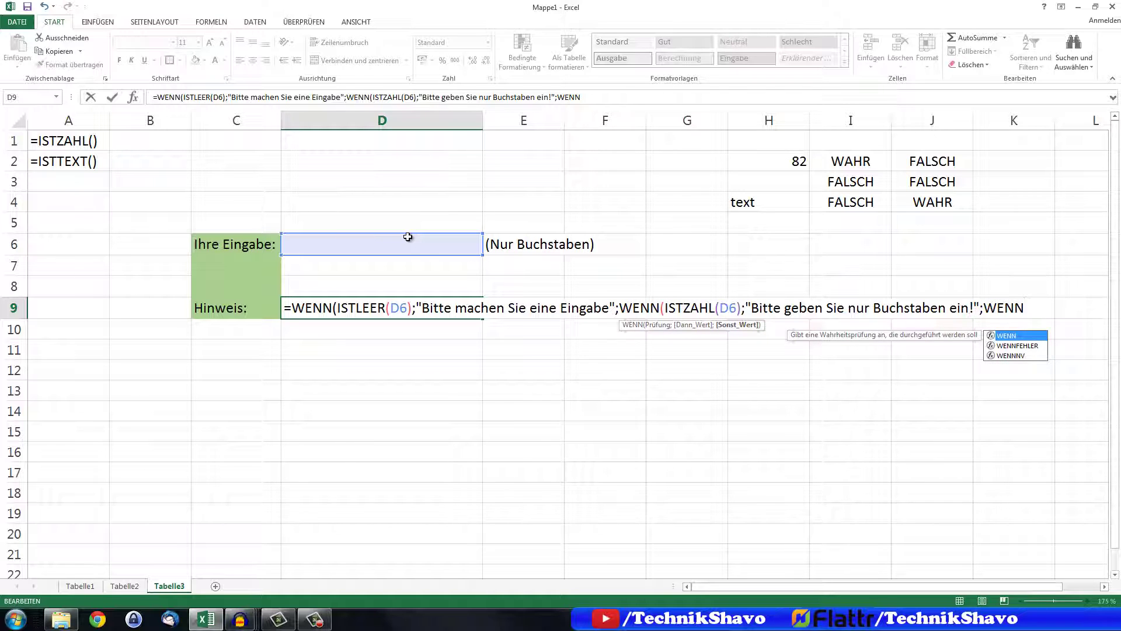
{"action": "type", "text": "("}
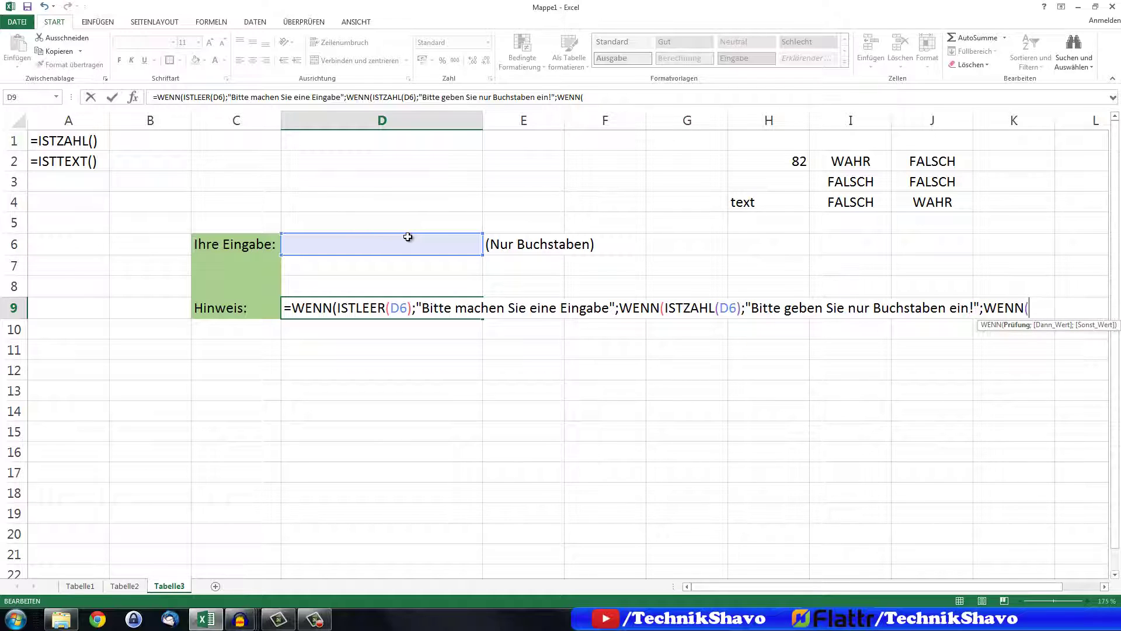
{"action": "type", "text": "ISTTEX"}
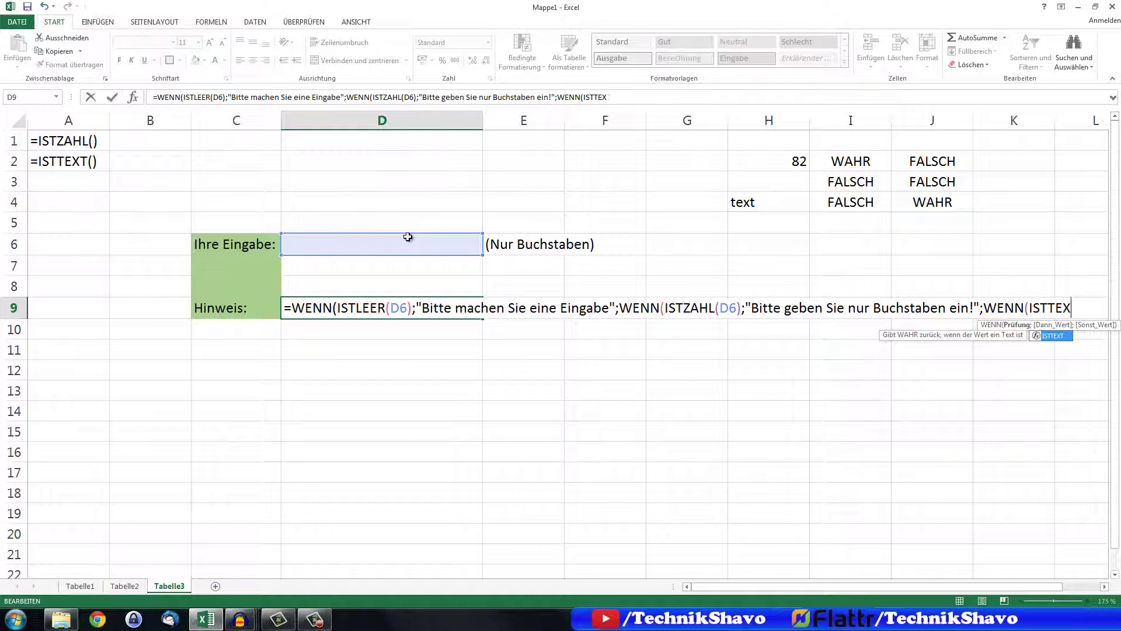
{"action": "type", "text": "T("}
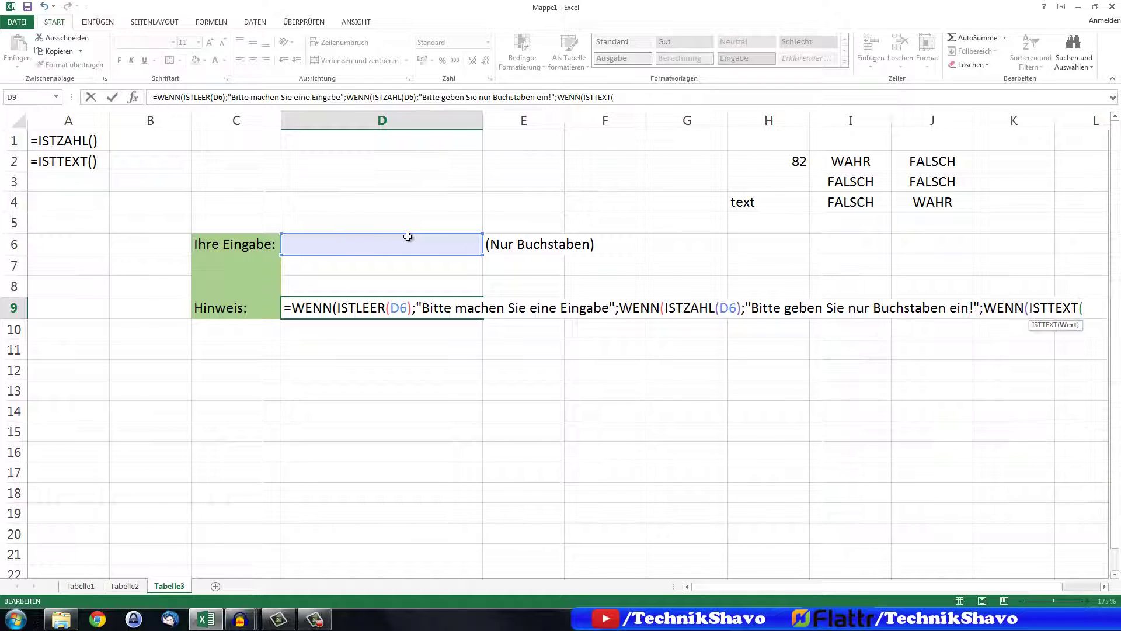
{"action": "left_click", "coordinate": [394, 242]}
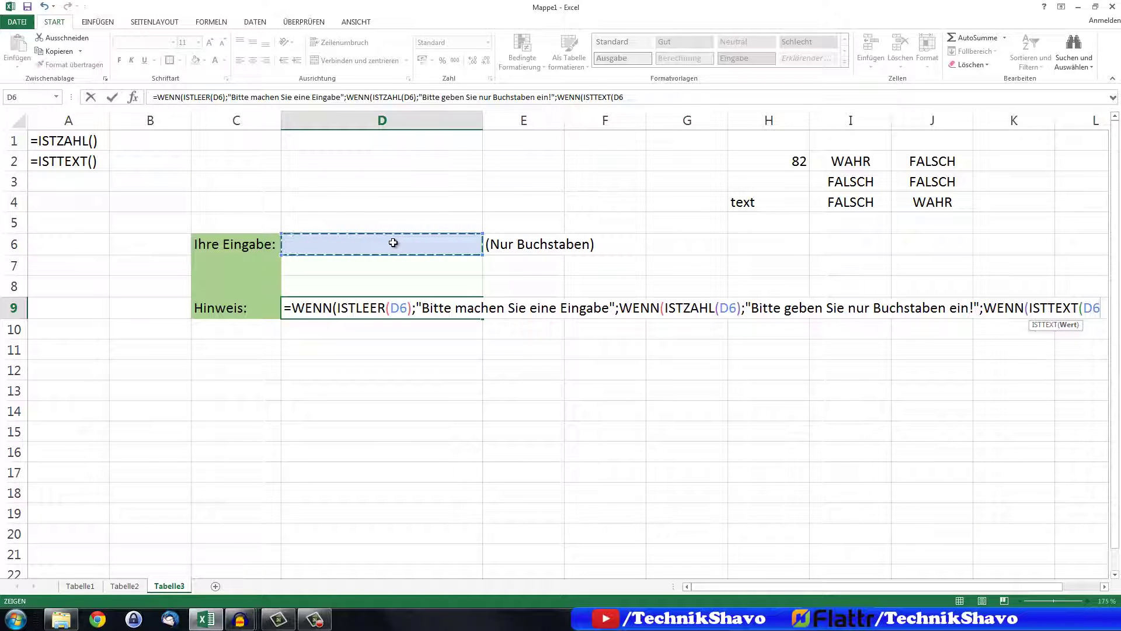
{"action": "type", "text": ");"}
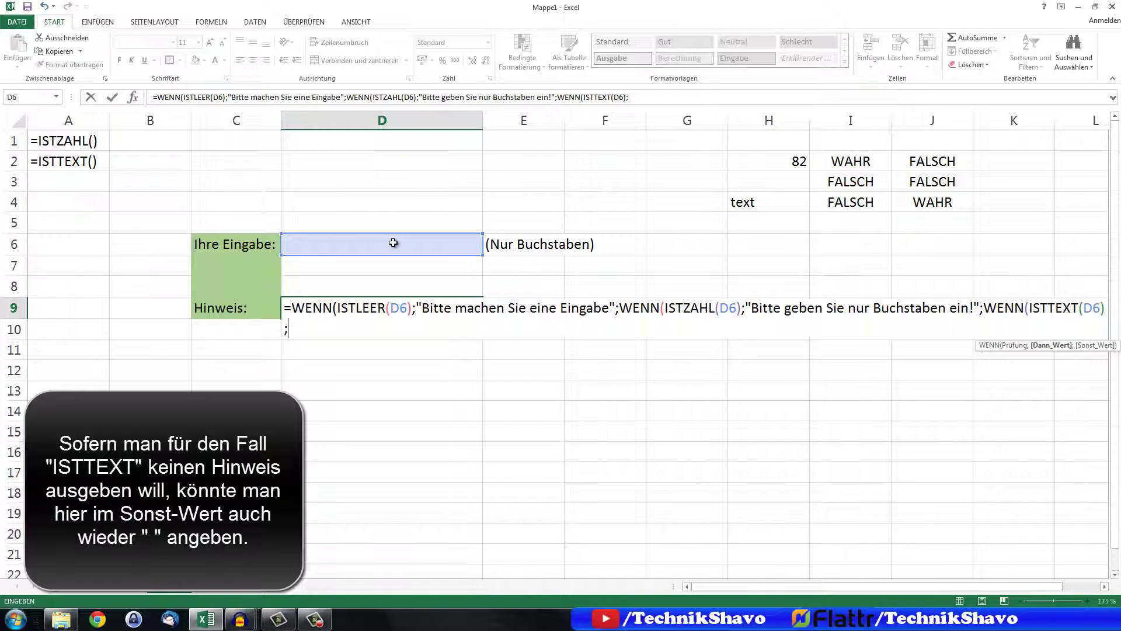
{"action": "type", "text": "\"\""}
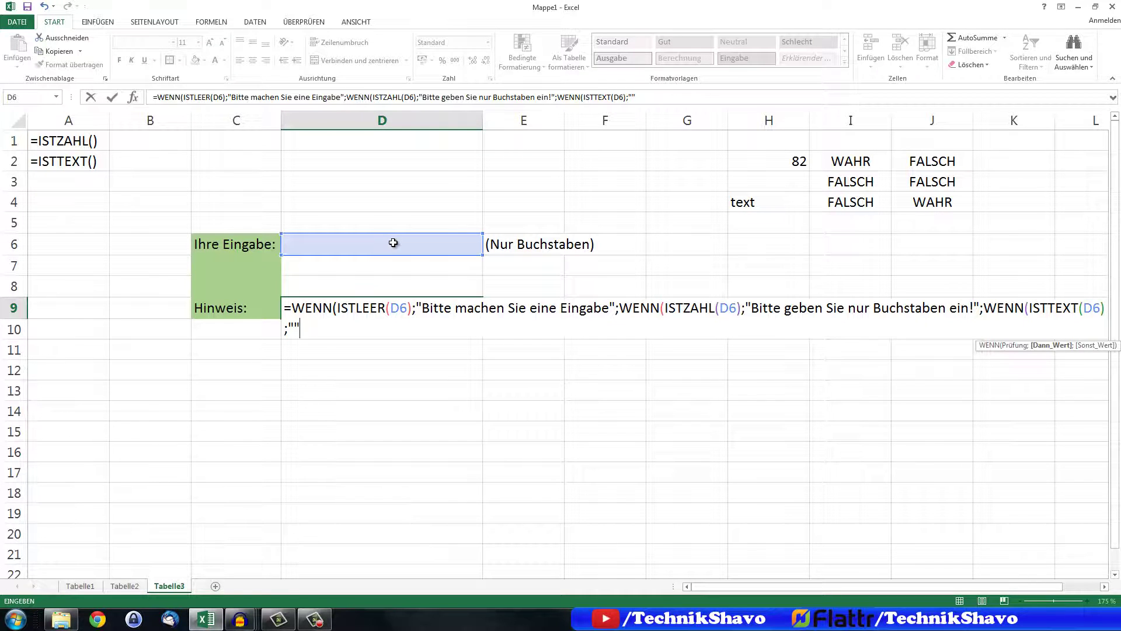
Finish D9's formula with ;"" and accept Excel's suggested correction
{"action": "type", "text": ";"}
{"action": "type", "text": "\"\""}
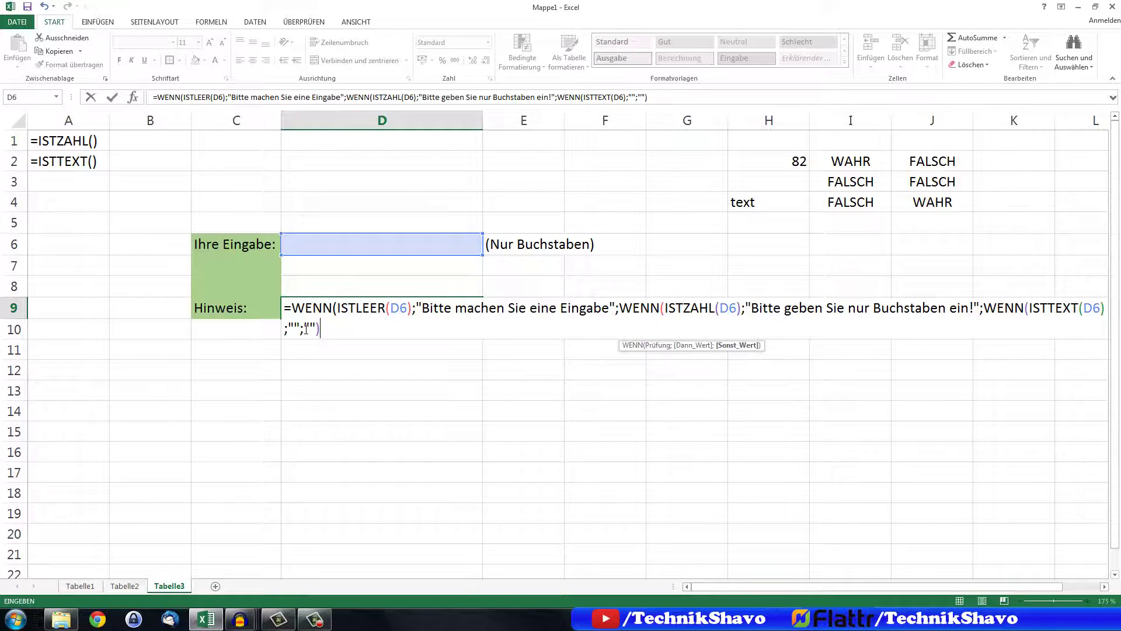
{"action": "key", "text": "Return"}
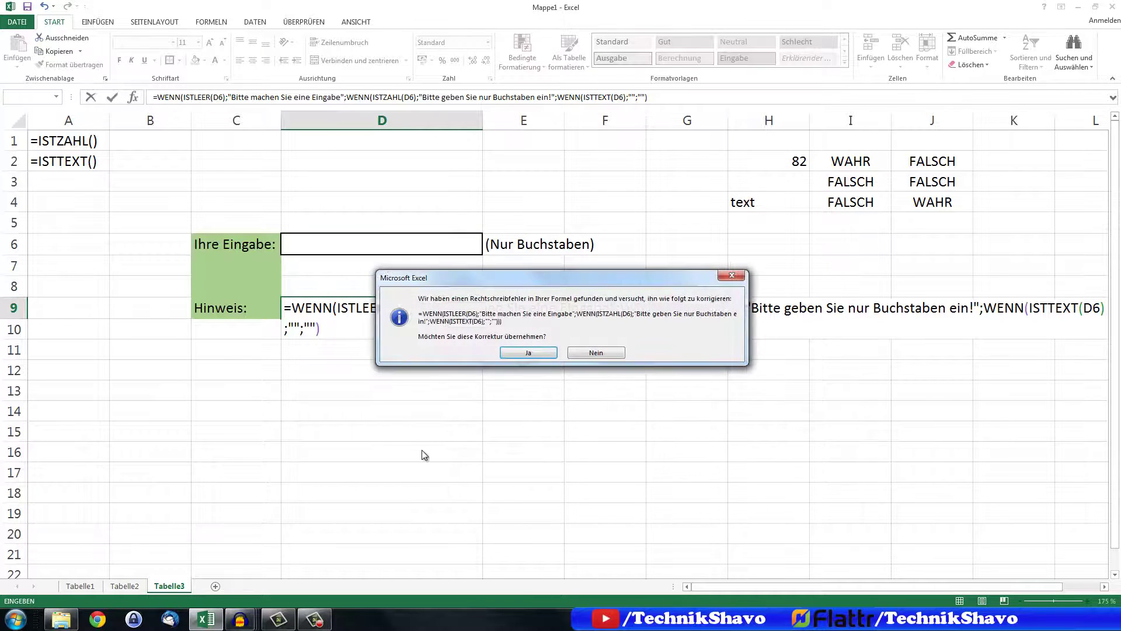
{"action": "key", "text": "Return"}
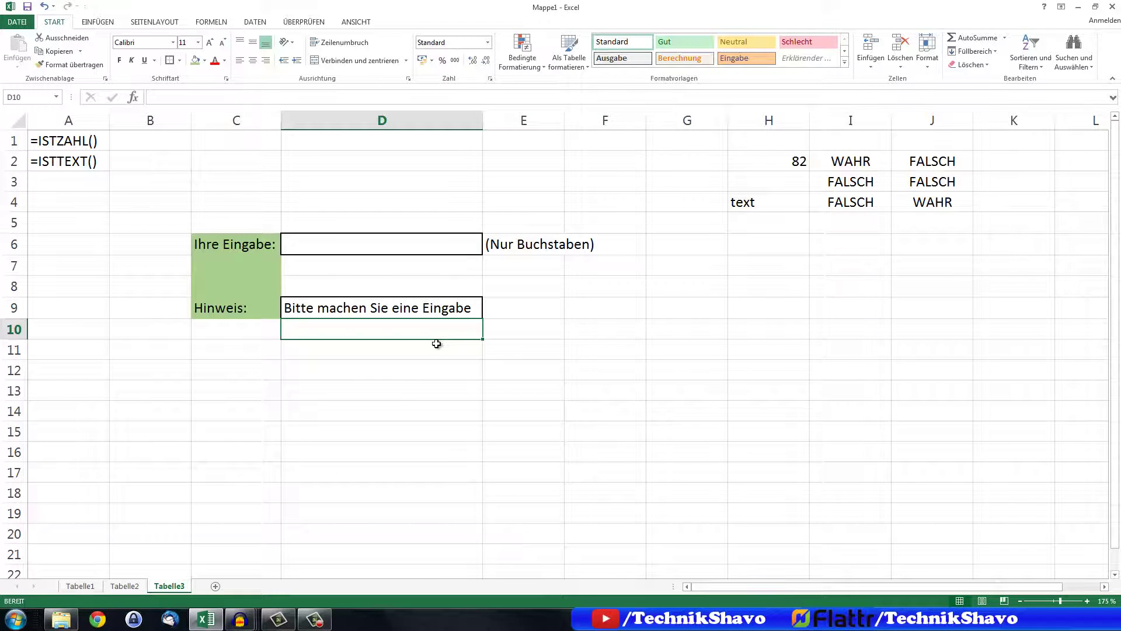
Enter 12 in D6 to trigger the letters-only warning, then widen column D
{"action": "left_click", "coordinate": [367, 246]}
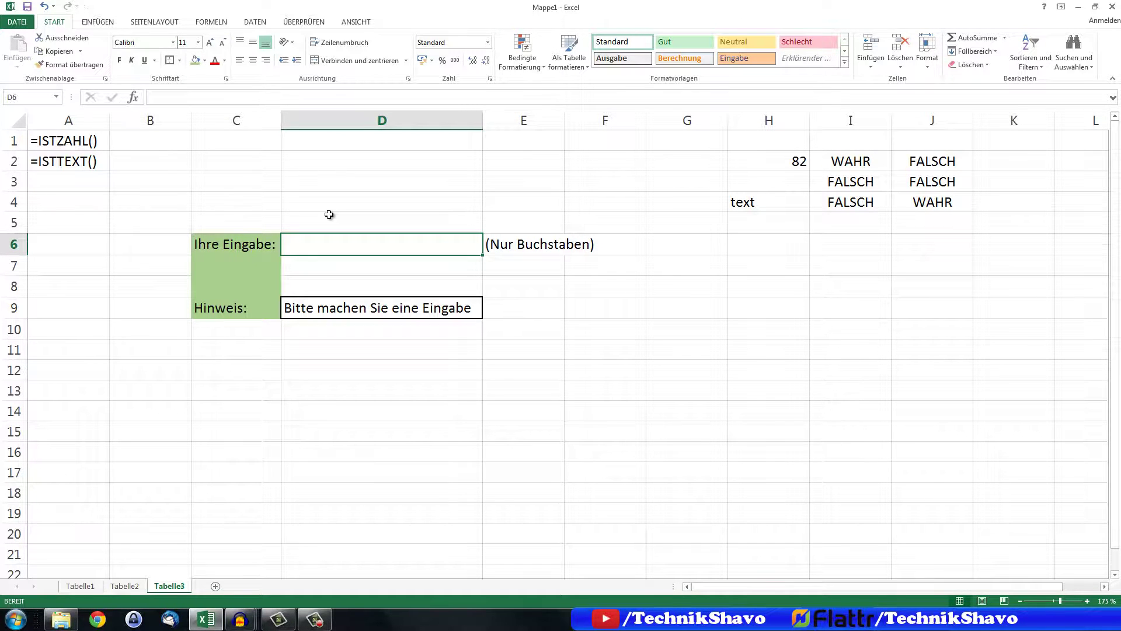
{"action": "type", "text": "12"}
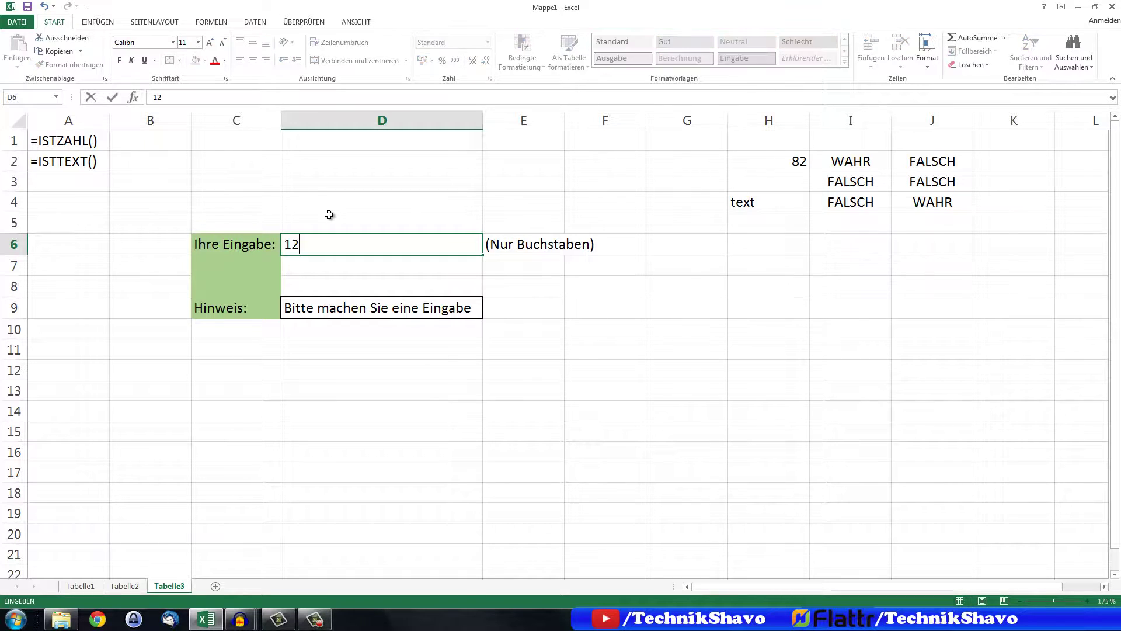
{"action": "key", "text": "Return"}
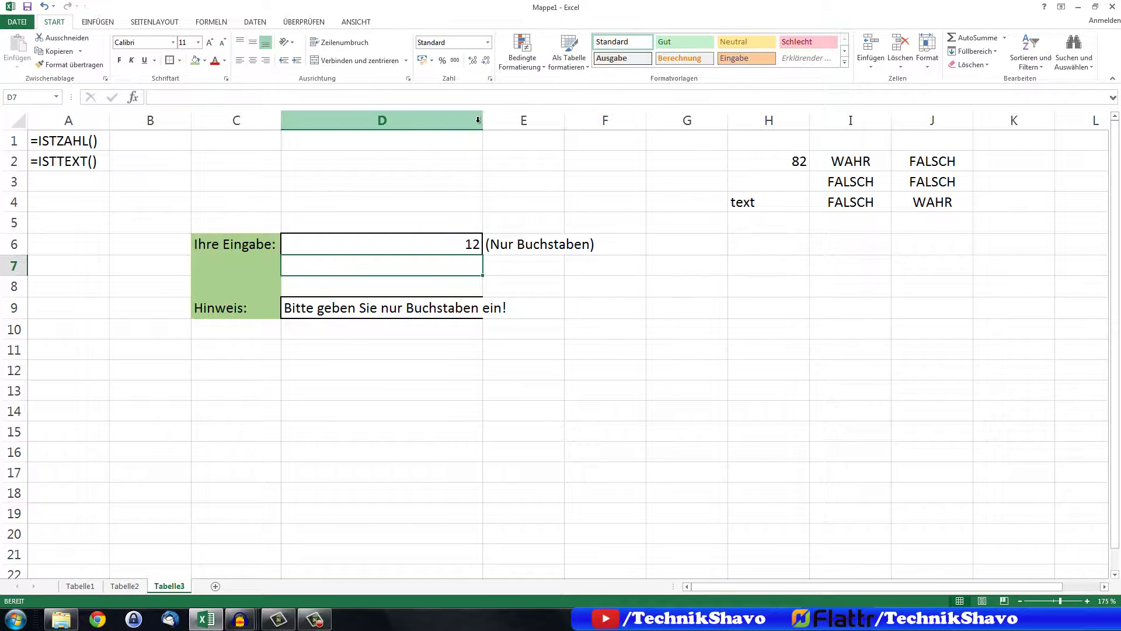
{"action": "left_click_drag", "start_coordinate": [482, 120], "coordinate": [517, 120]}
Enter 'Text' in D6 and check that the D9 hint is now blank
{"action": "left_click", "coordinate": [470, 243]}
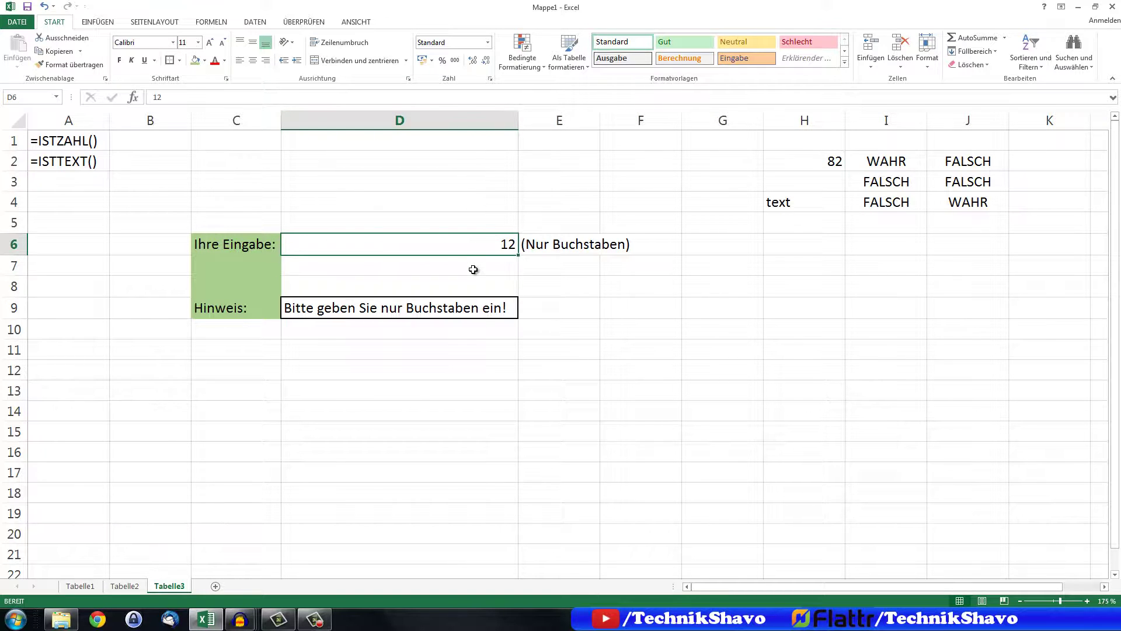
{"action": "type", "text": "Tex"}
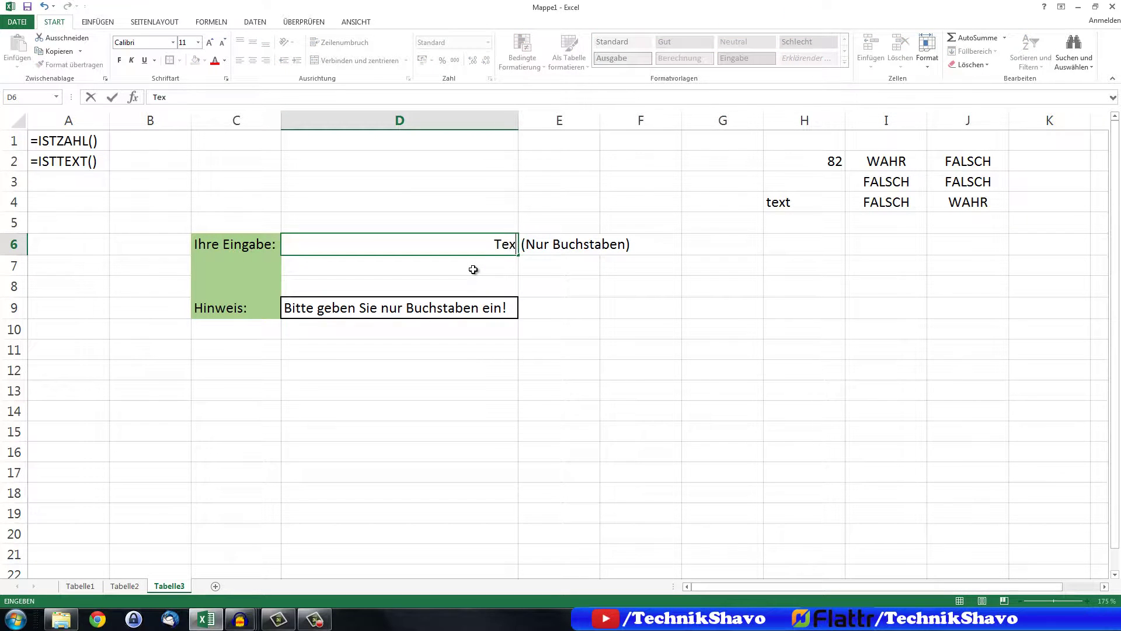
{"action": "type", "text": "t"}
{"action": "key", "text": "Return"}
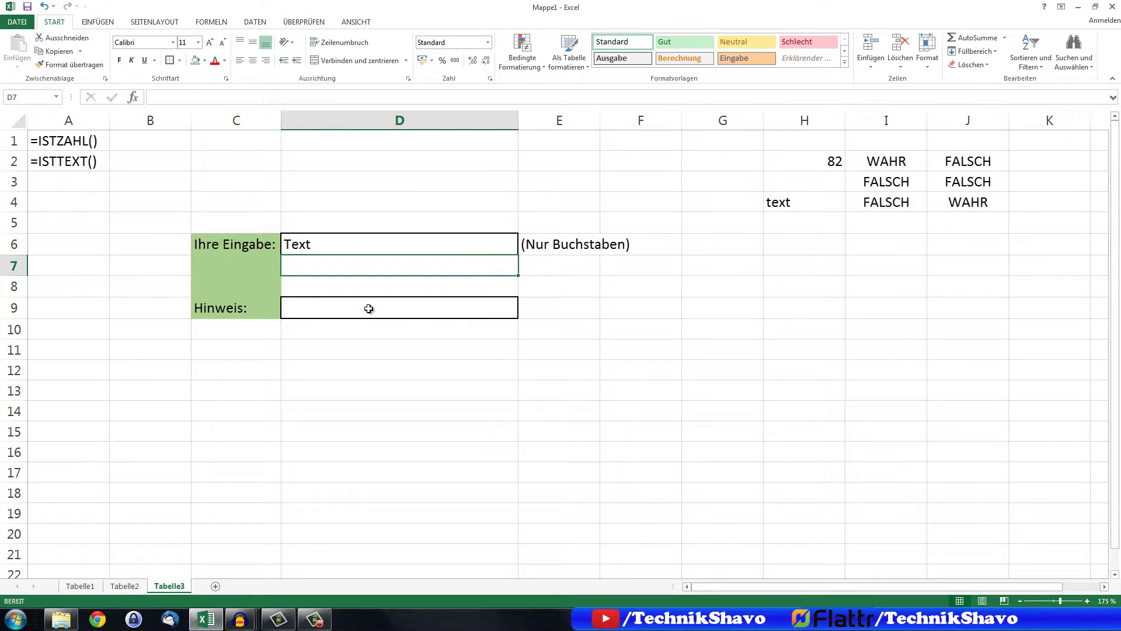
{"action": "left_click", "coordinate": [359, 315]}
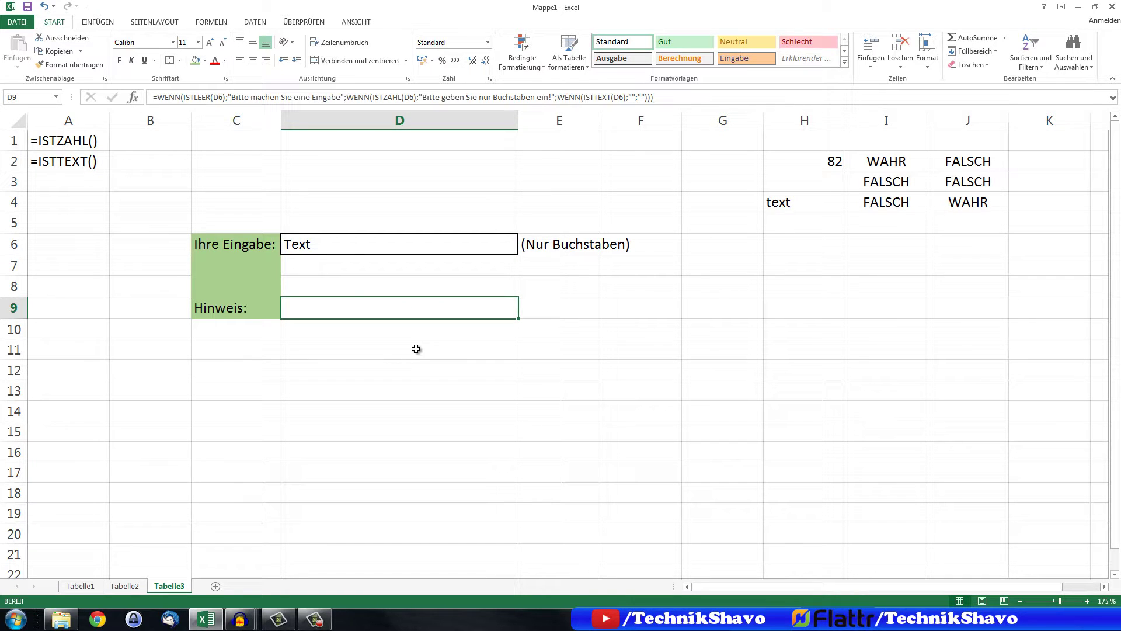